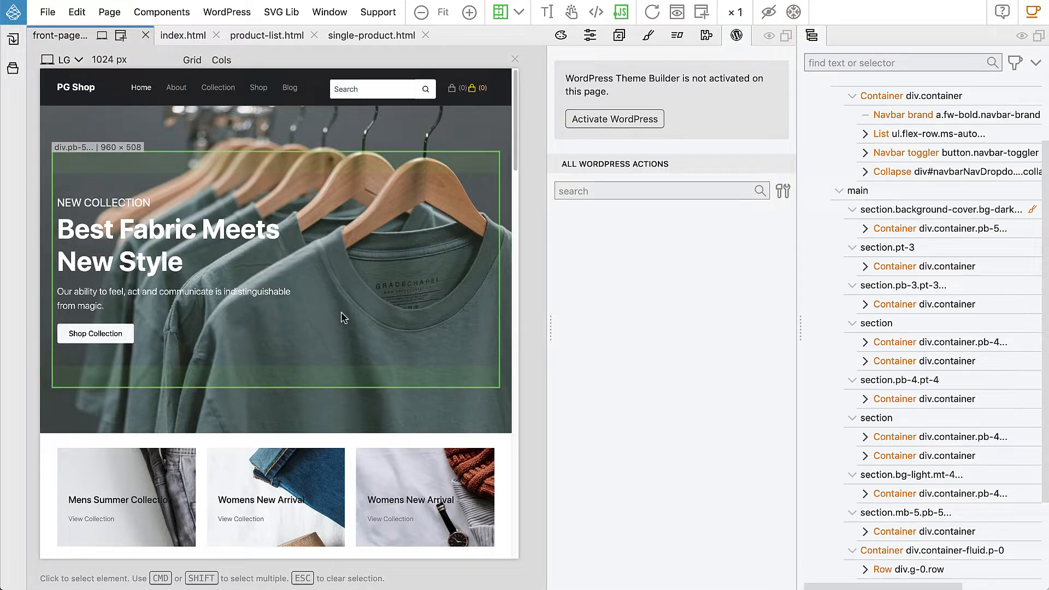
Switch to the WordPress admin in the browser, check the homepage choice in the Reading settings, and open Front Page for editing
key(super+Tab)
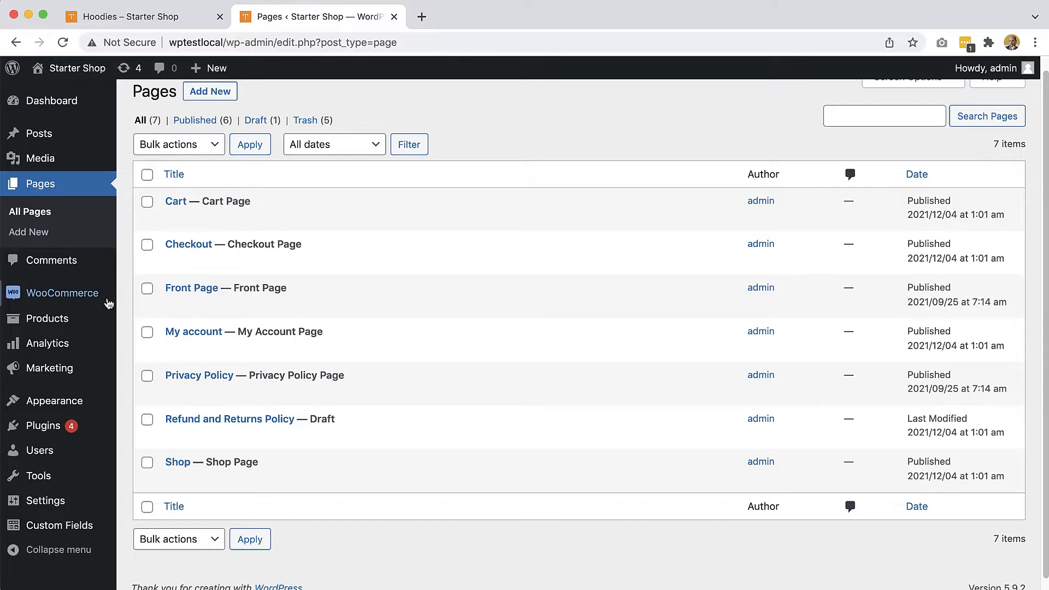
mouse_move(46, 503)
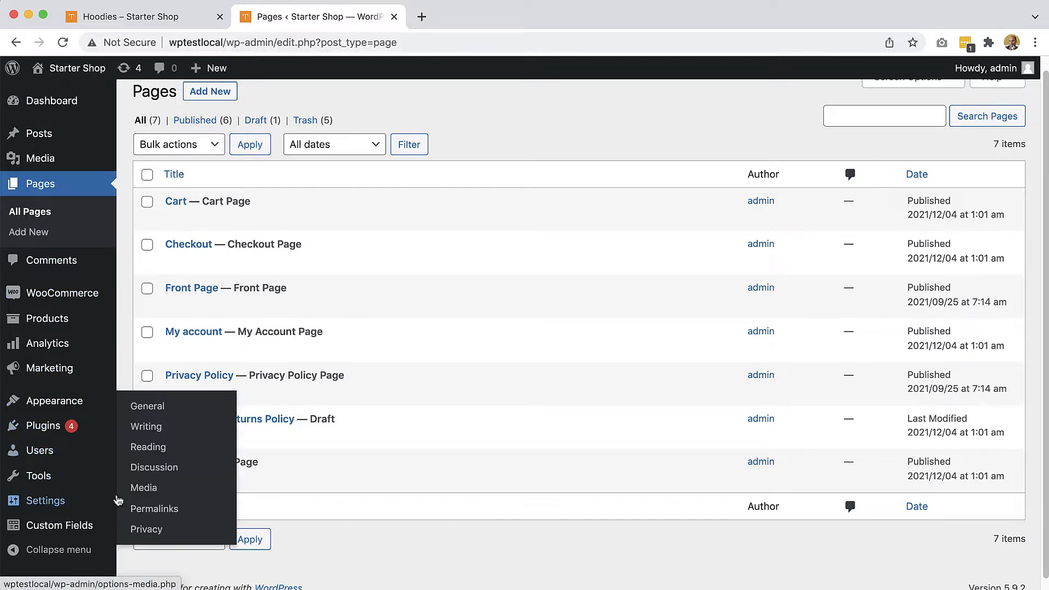
click(157, 451)
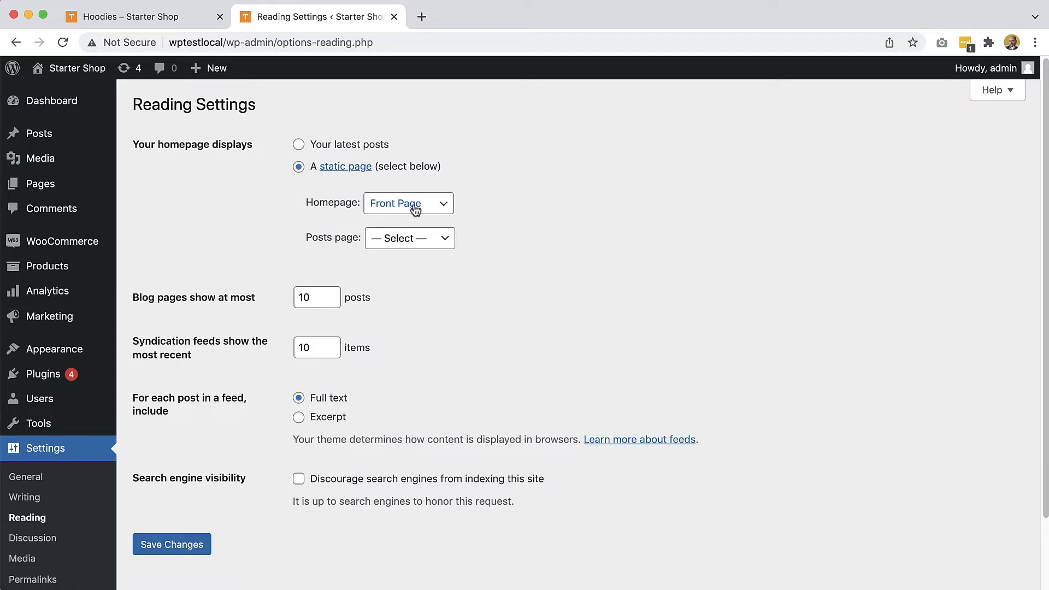
click(44, 188)
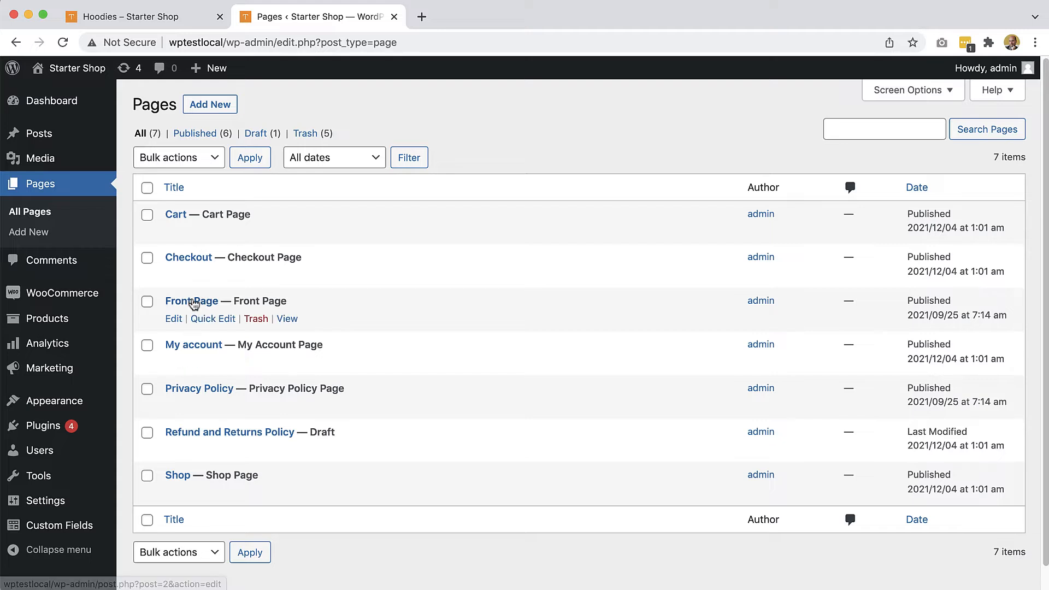
click(174, 319)
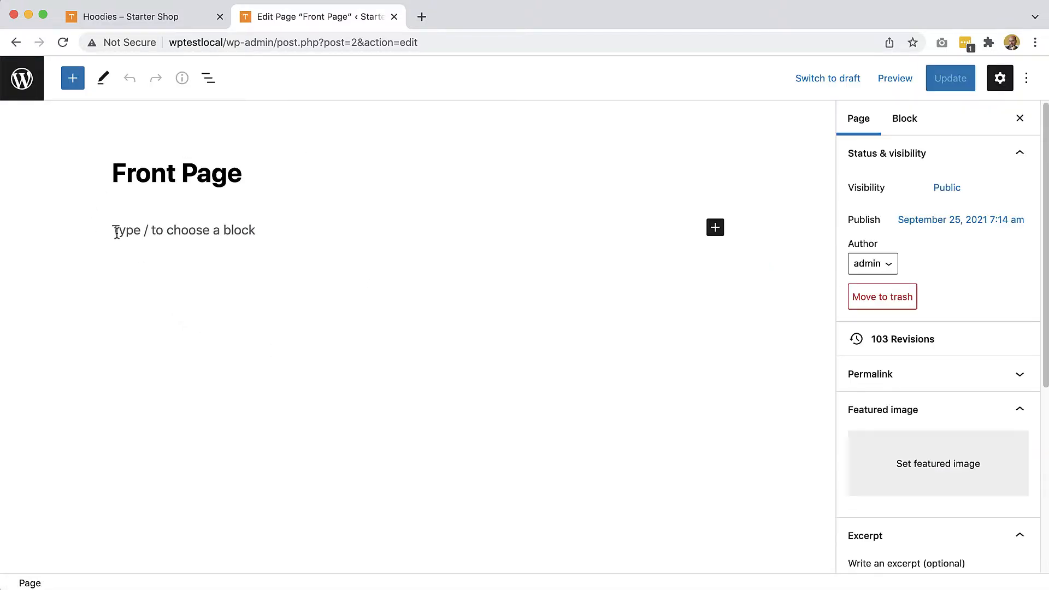
Switch back to Pinegrow and activate the WordPress Theme Builder for front-page.html, saving the theme settings as they are
key(super+Tab)
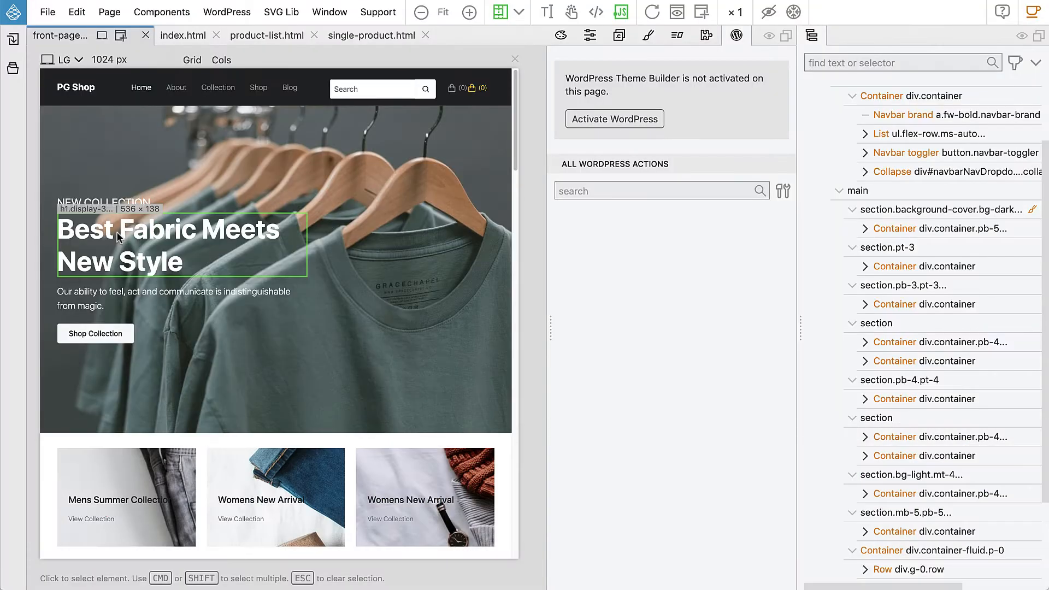
click(14, 67)
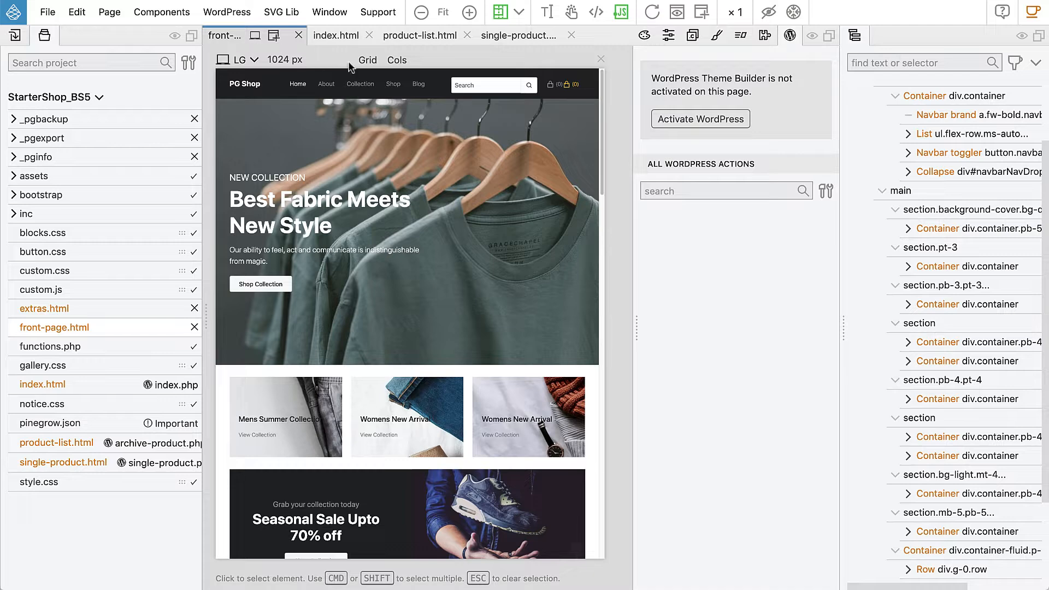
click(685, 119)
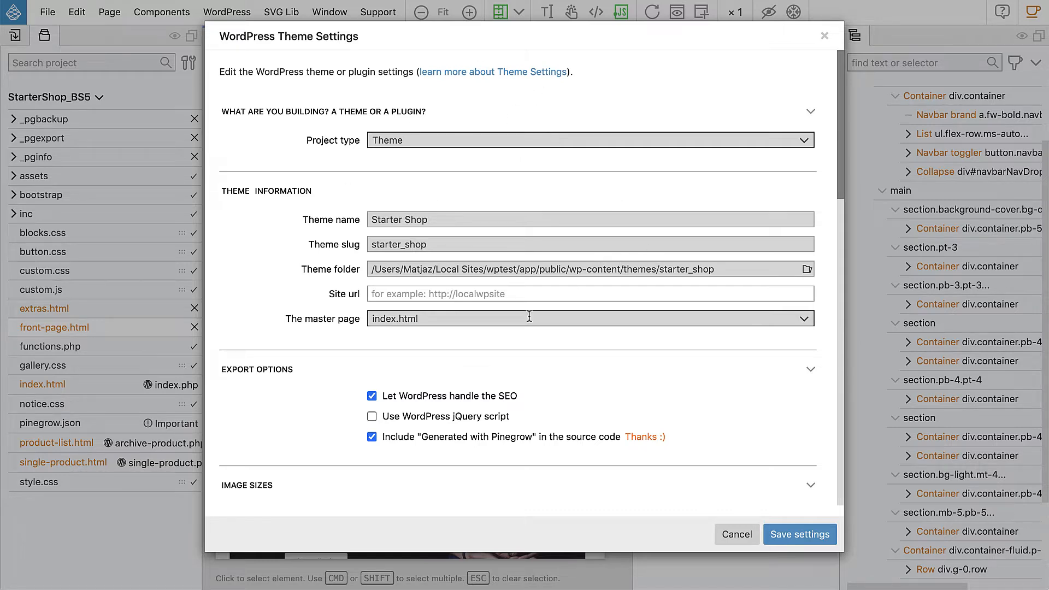
click(794, 538)
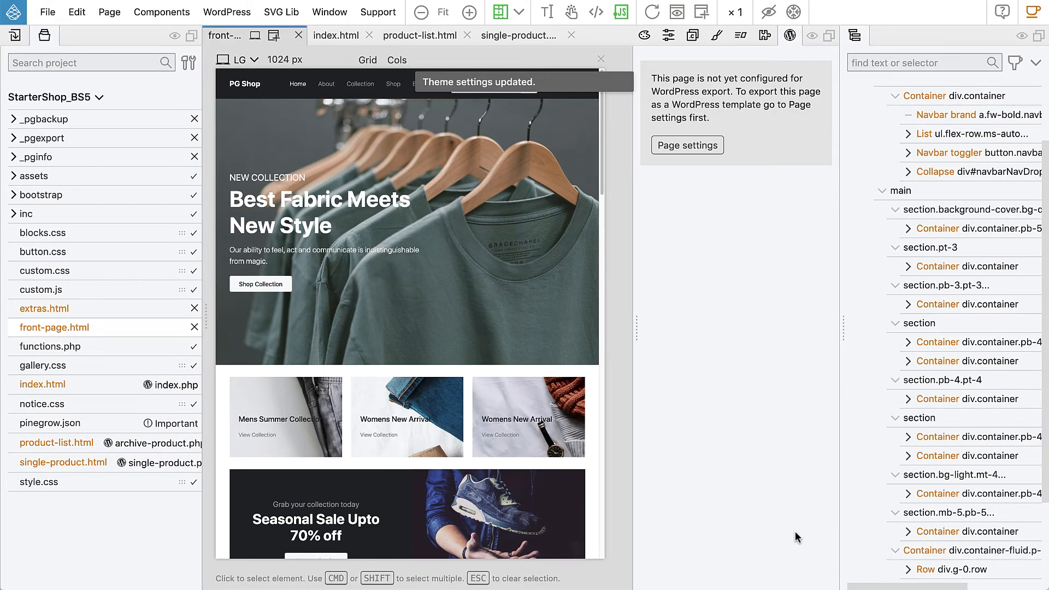
Configure front-page.html for WordPress export by adding Page Settings, and review its preview and export options
click(680, 146)
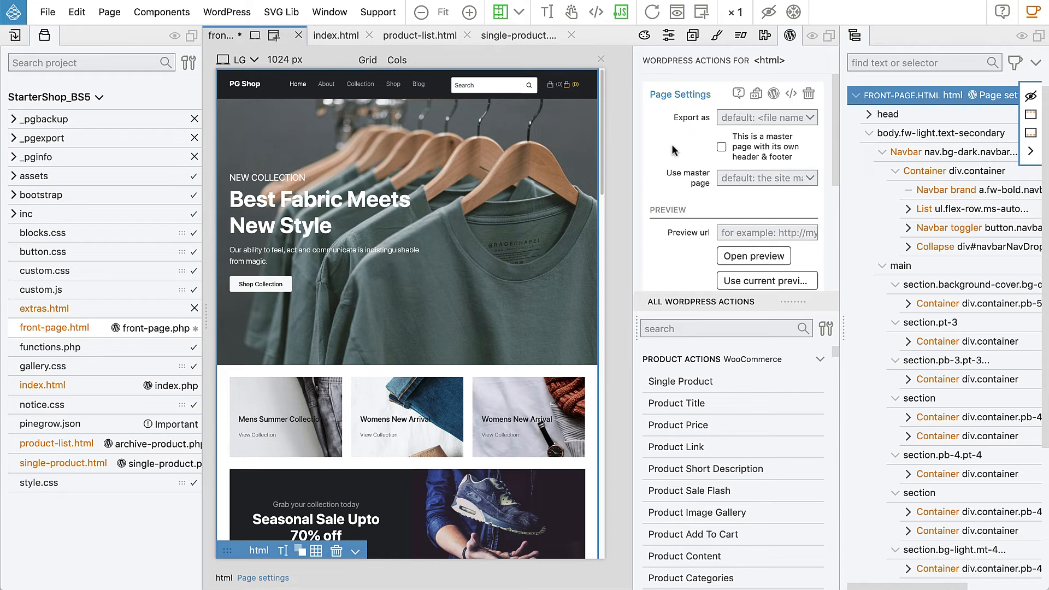
click(44, 36)
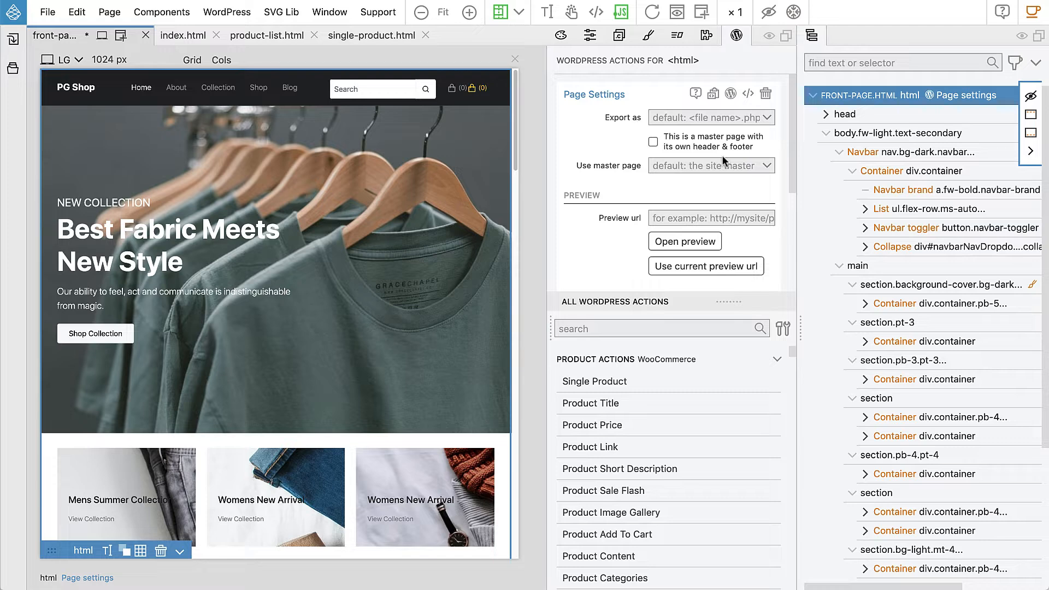
scroll(737, 178, down, 3)
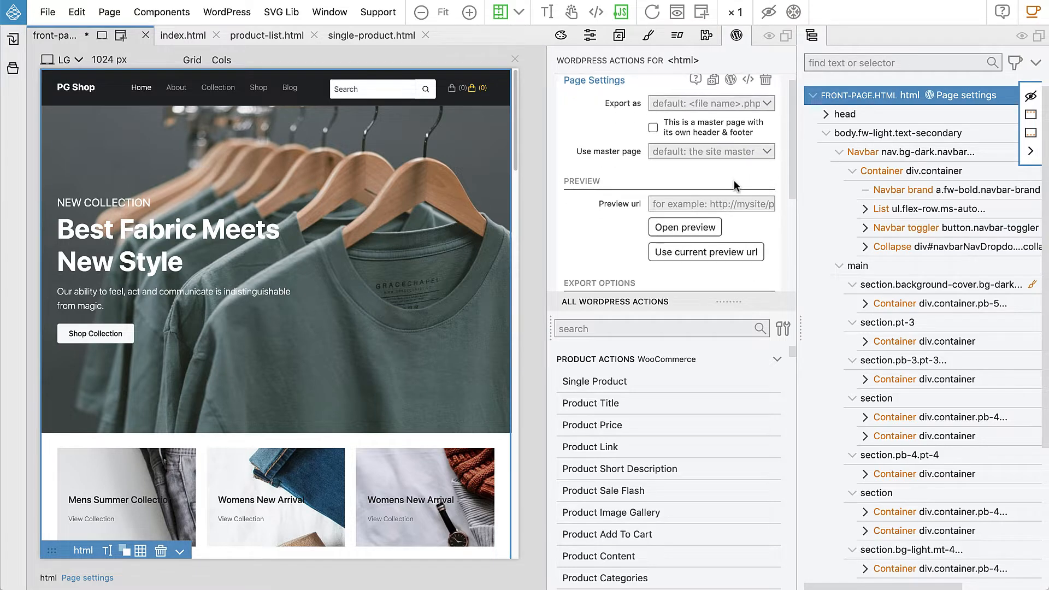
scroll(734, 180, down, 2)
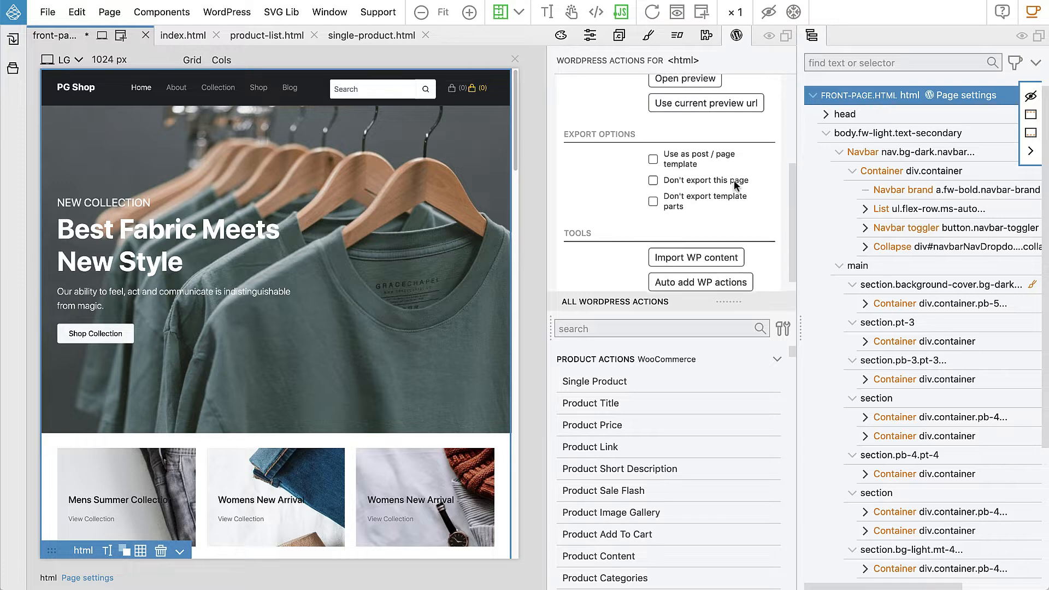
scroll(733, 179, up, 1)
scroll(733, 180, up, 4)
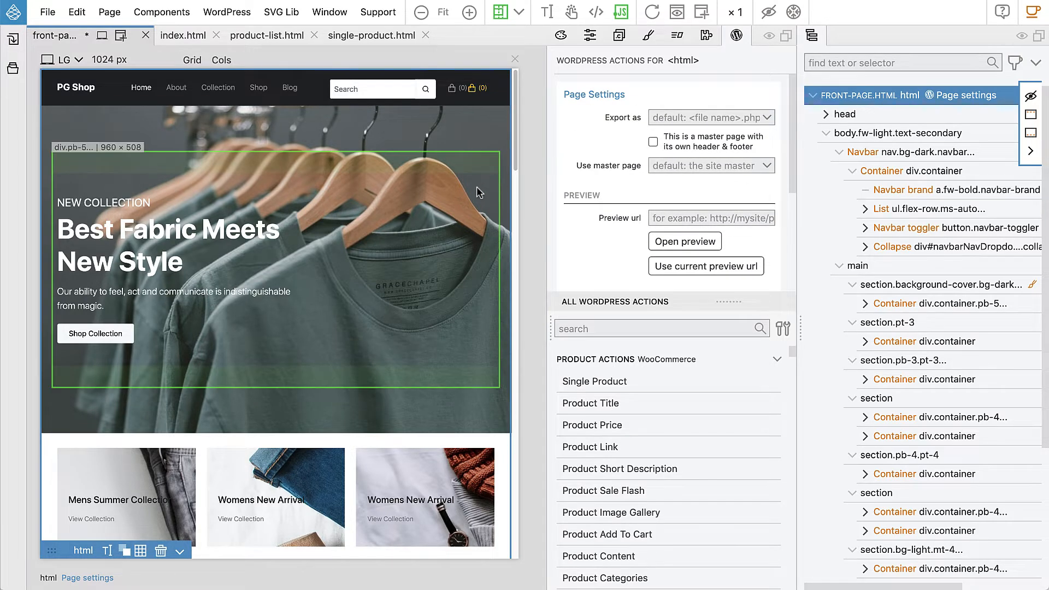
Examine the front page's sections from the hero banner down to the Latest Arrival products
mouse_move(514, 121)
mouse_down()
mouse_move(512, 140)
mouse_move(514, 122)
mouse_up()
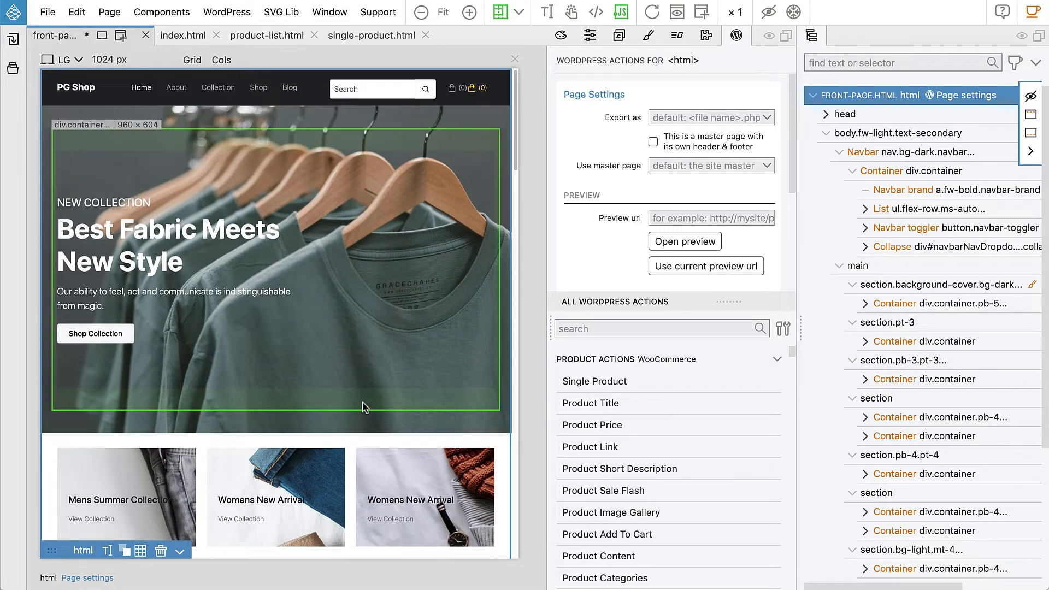
mouse_move(516, 135)
mouse_down()
mouse_move(507, 512)
mouse_move(509, 124)
mouse_up()
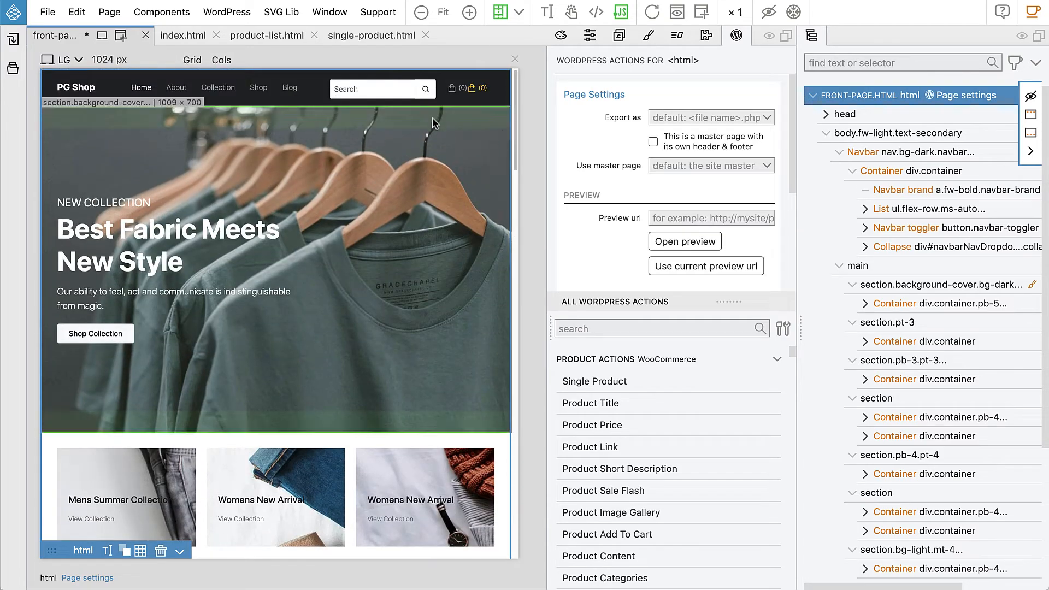
scroll(382, 432, down, 2)
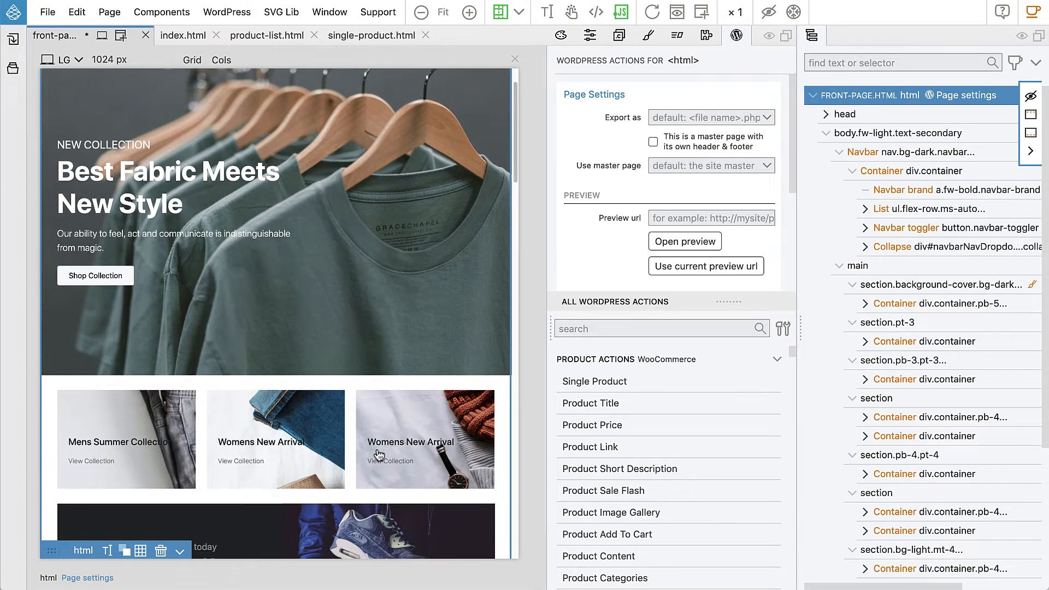
scroll(300, 315, down, 5)
scroll(339, 306, down, 5)
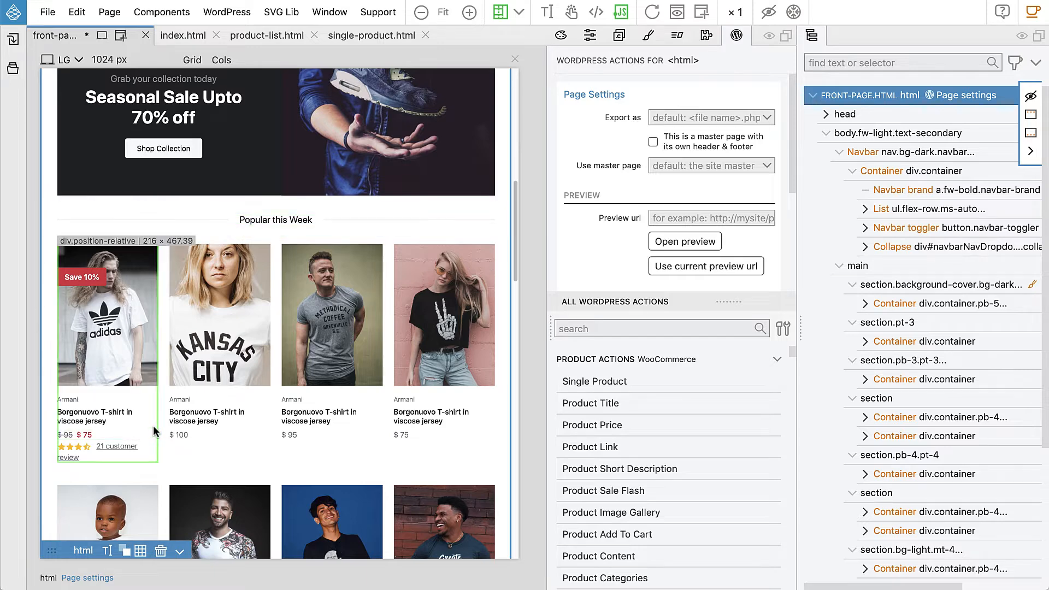
scroll(187, 406, down, 9)
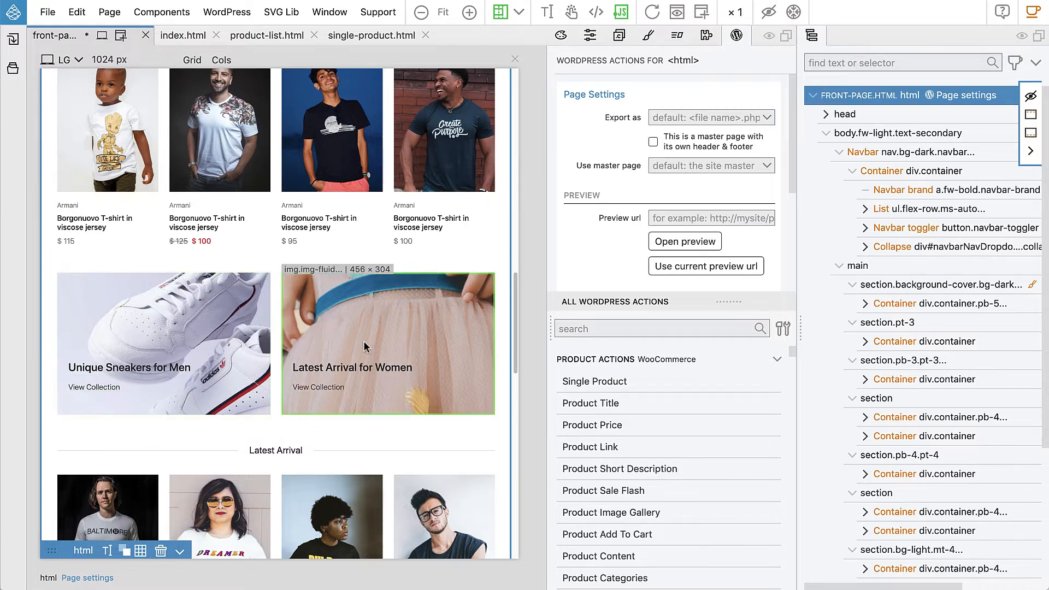
scroll(381, 340, down, 1)
scroll(379, 335, down, 2)
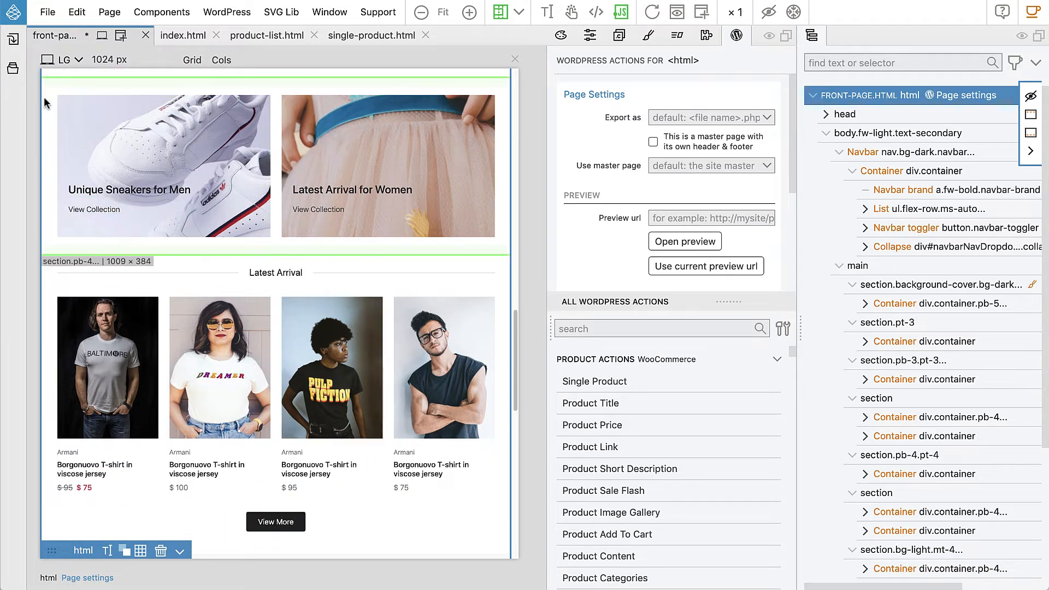
Save front-page.html and duplicate it in the project as blocks.html
click(12, 67)
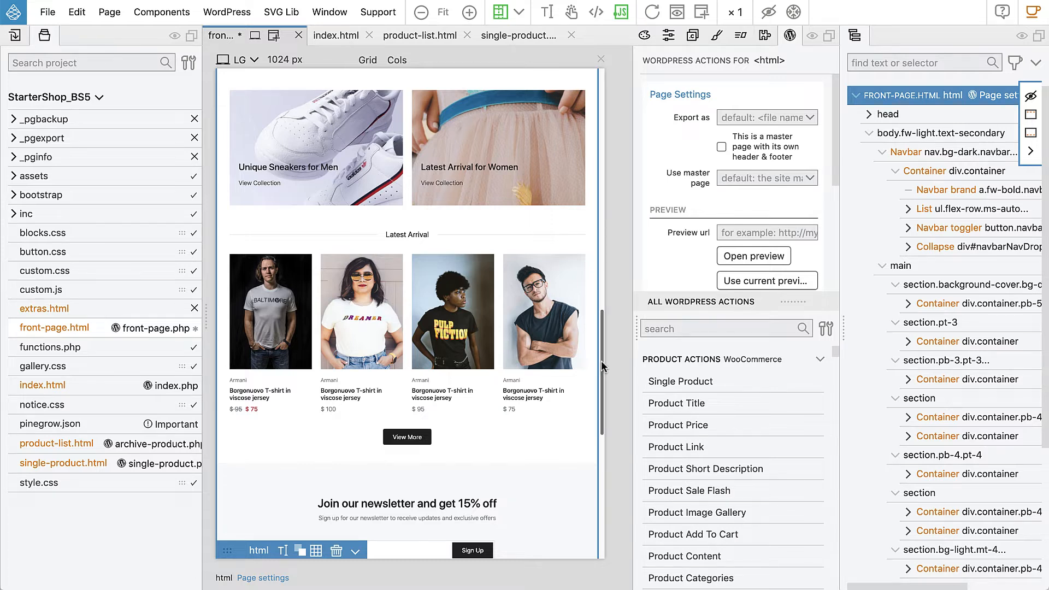
scroll(601, 361, up, 1)
scroll(600, 360, down, 1)
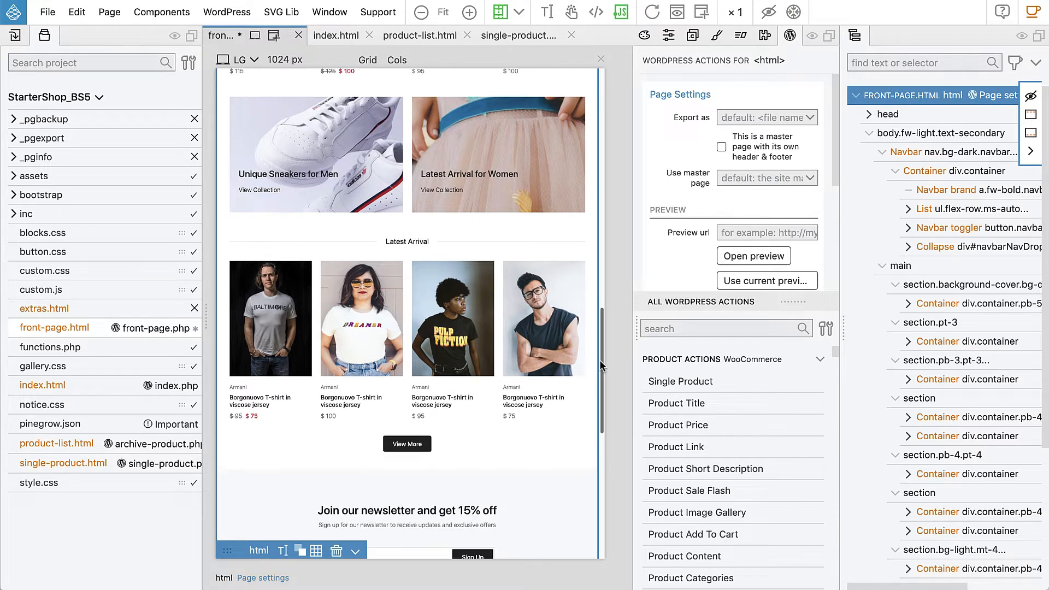
key(ctrl+s)
right_click(51, 333)
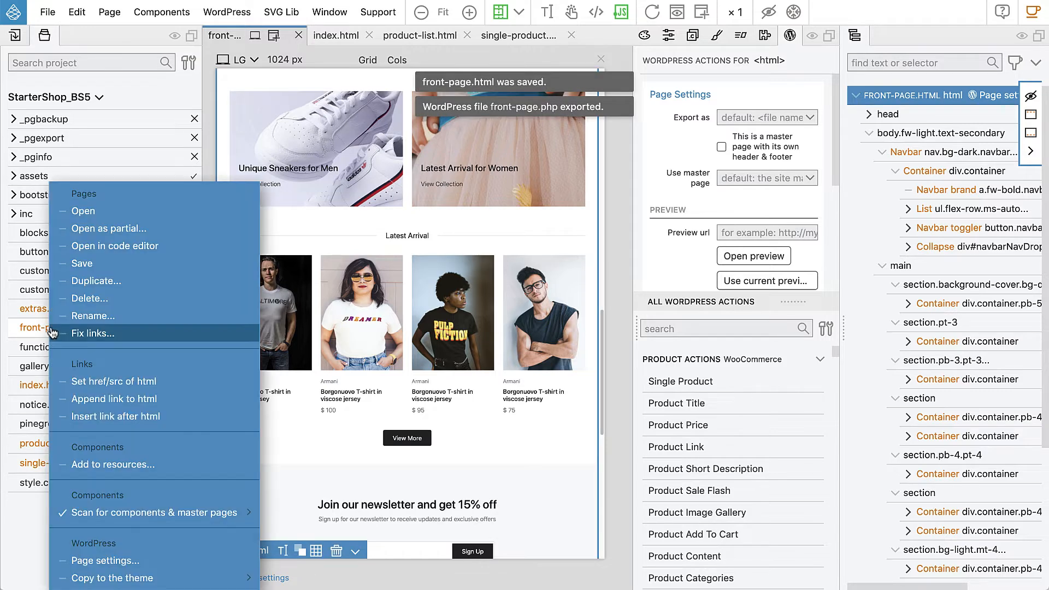
click(94, 280)
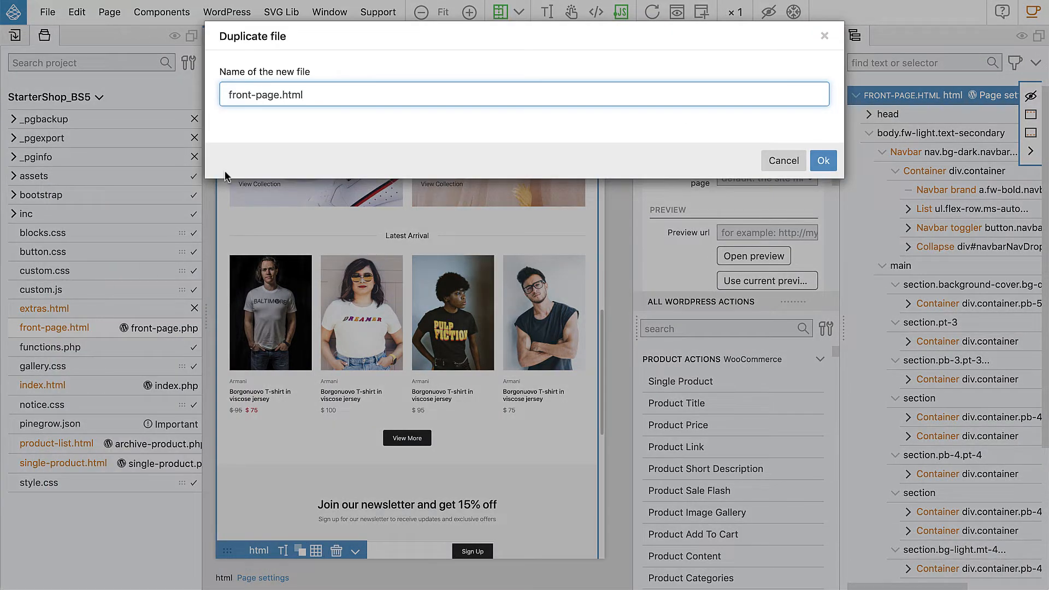
drag(280, 95, 226, 96)
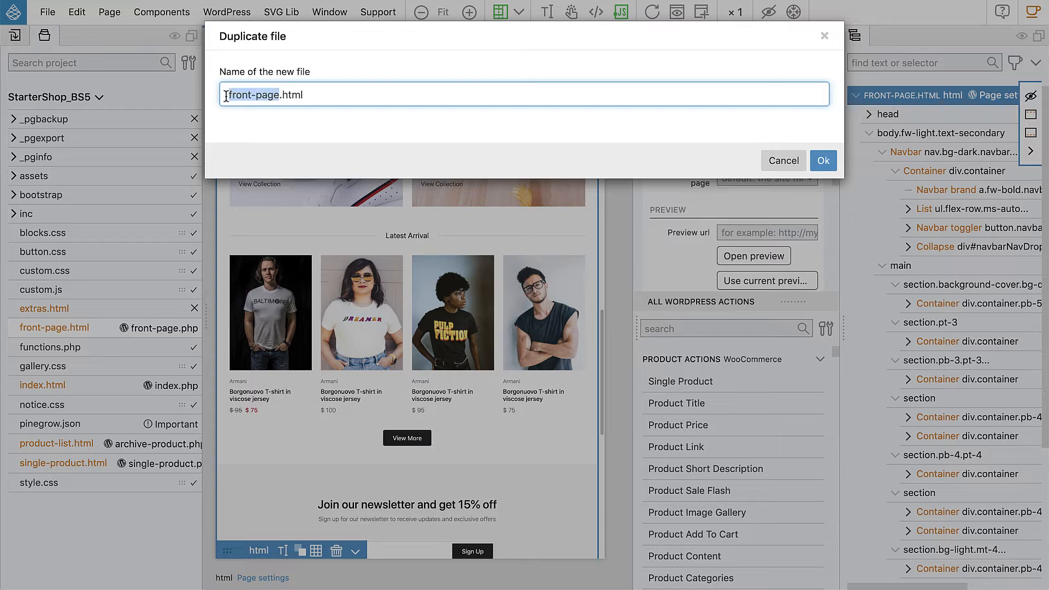
text(blocks)
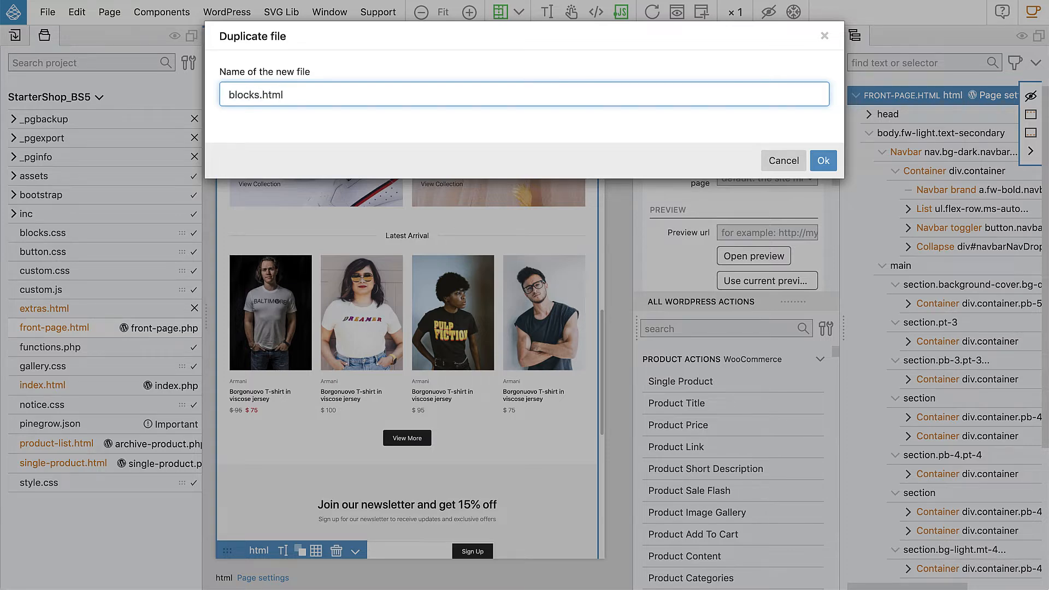
click(826, 161)
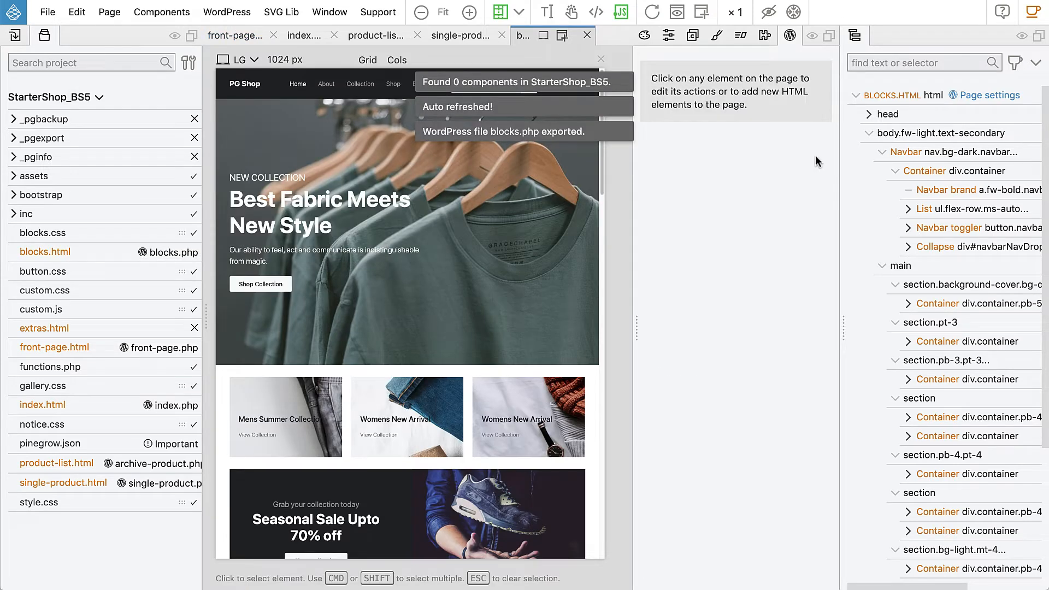
Exclude blocks.html from the WordPress export by enabling "Don't export this page" in its page settings
click(982, 98)
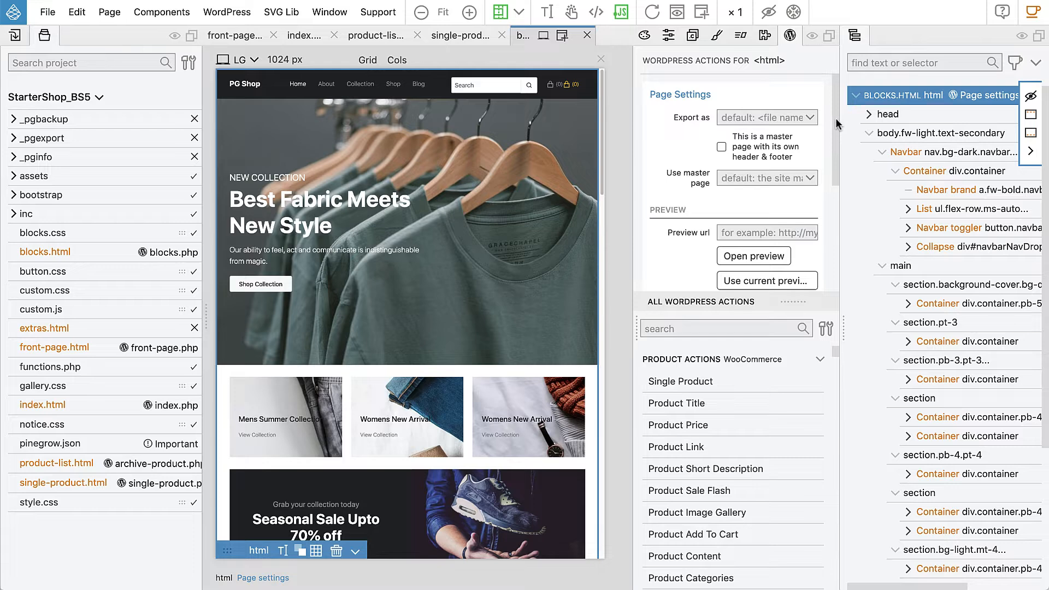
drag(835, 117, 834, 203)
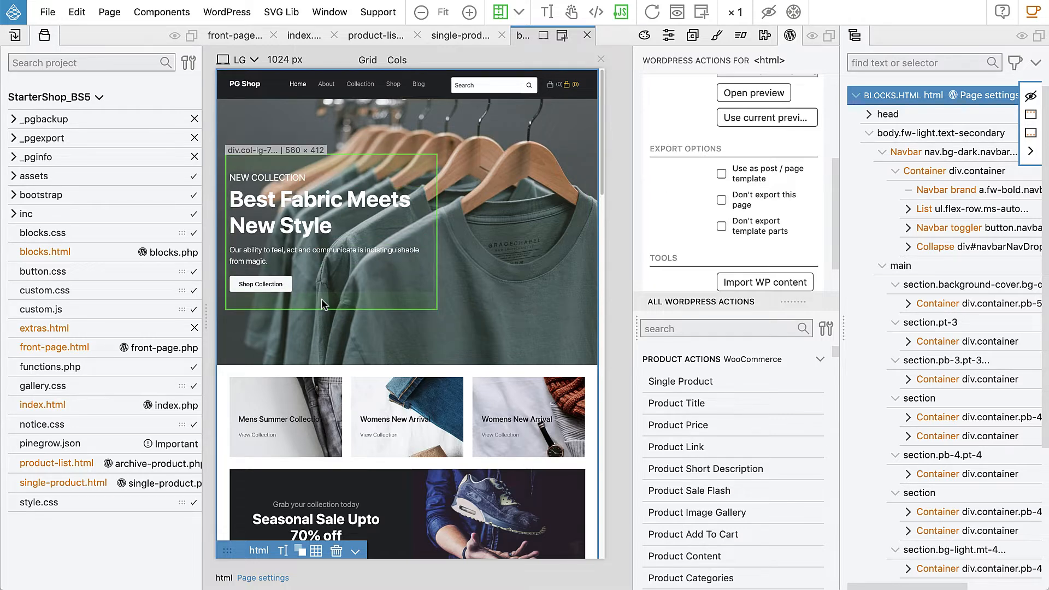
click(721, 200)
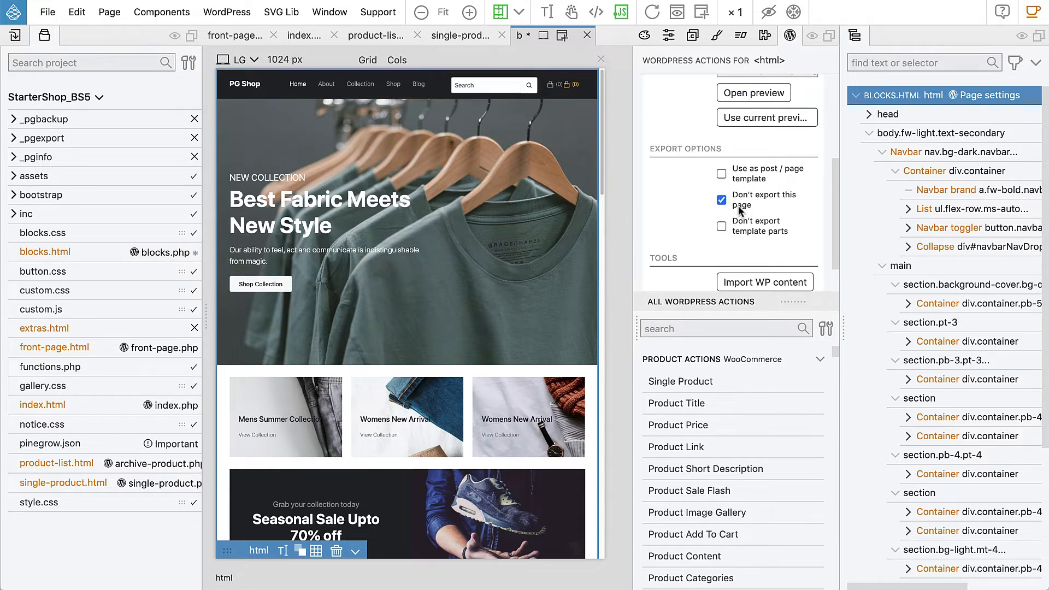
Delete all nine sections and containers inside the main element of front-page.html, keeping the navbar and footer
click(73, 351)
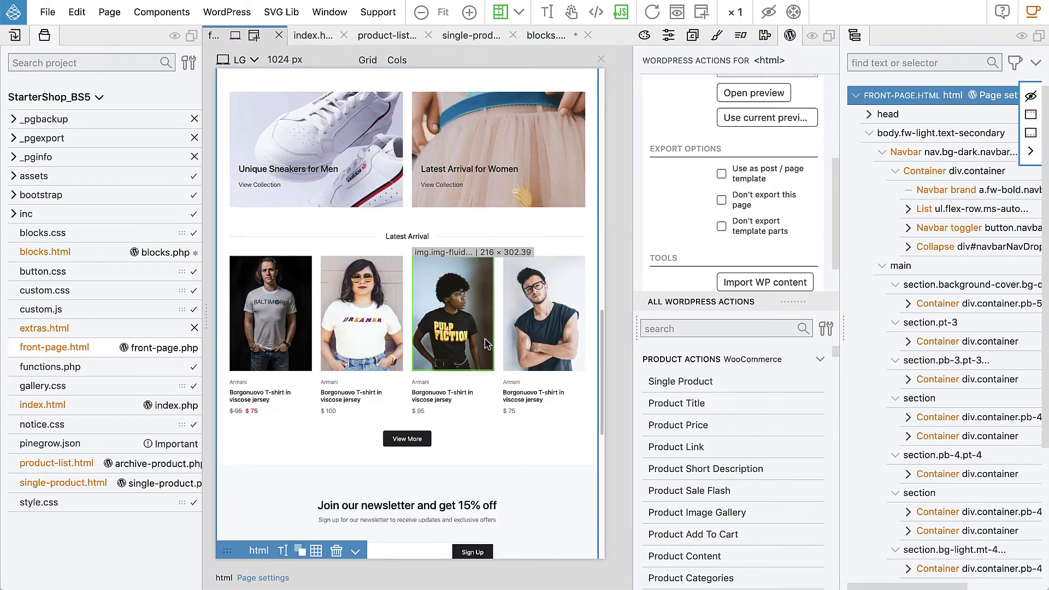
click(882, 152)
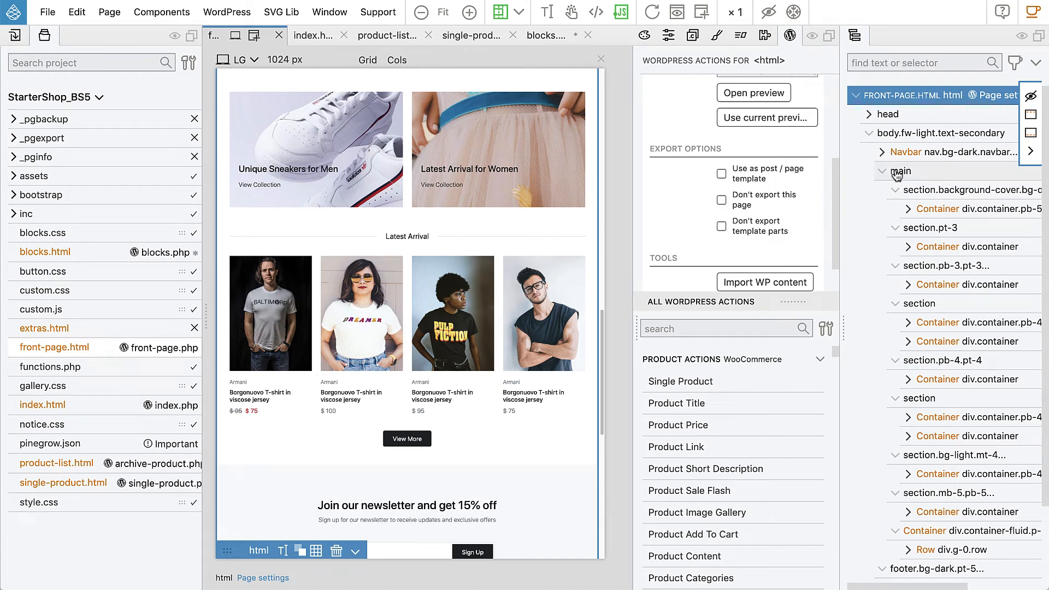
click(897, 192)
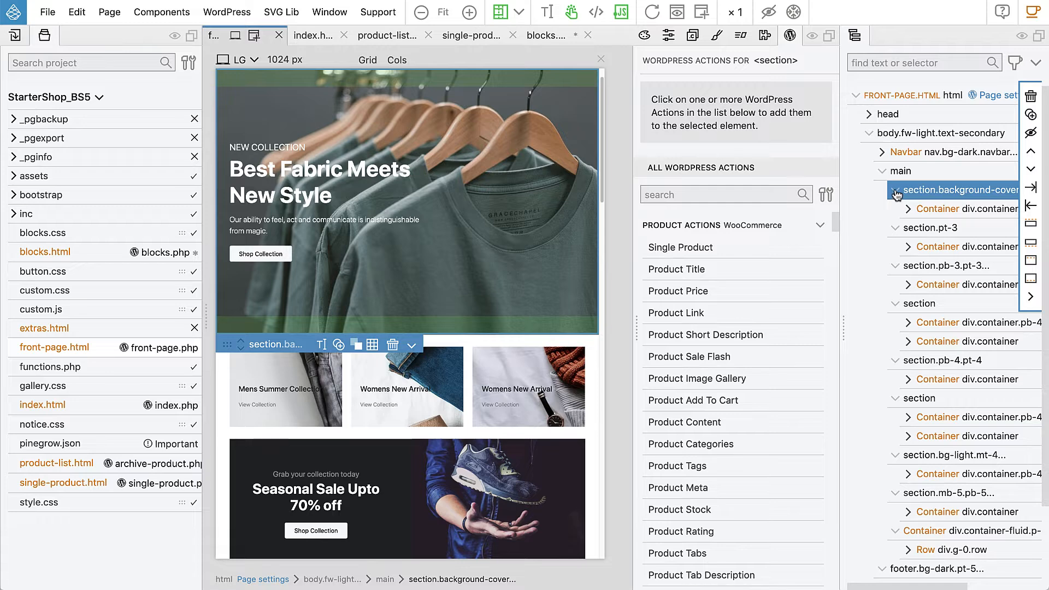
click(896, 191)
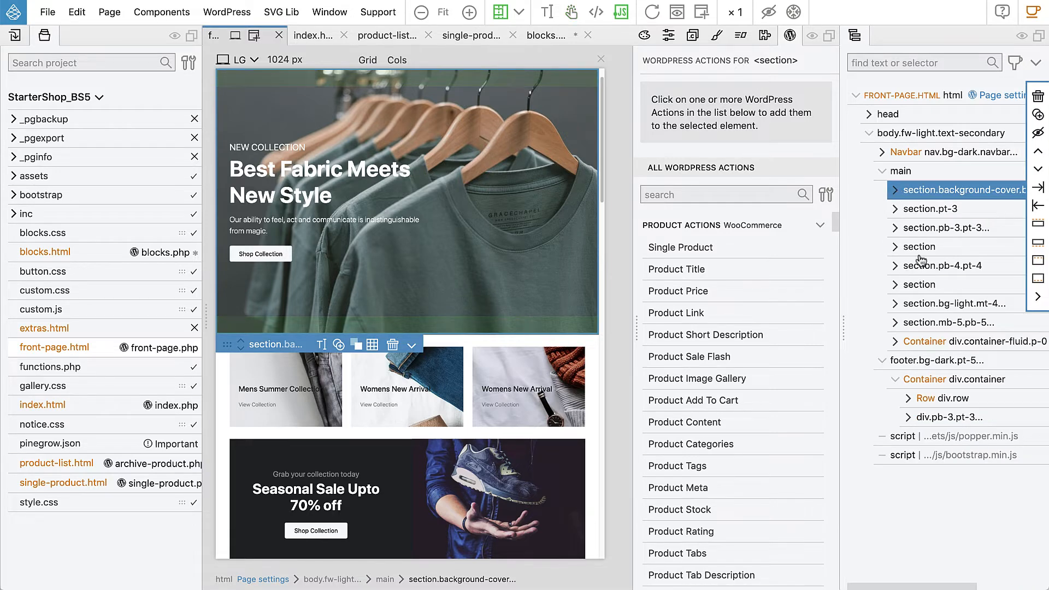
shift+click(918, 341)
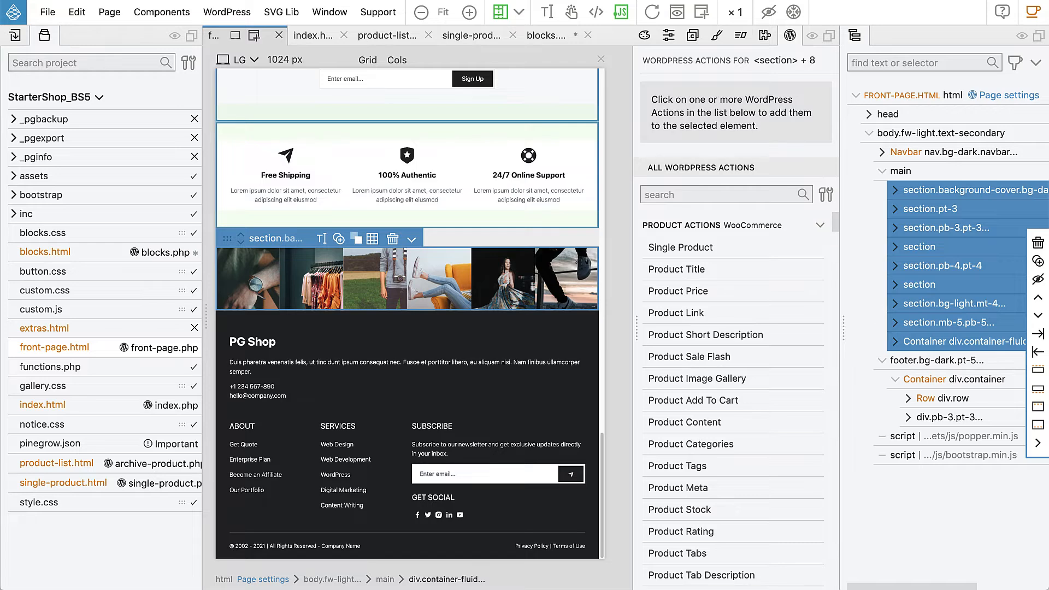
key(Delete)
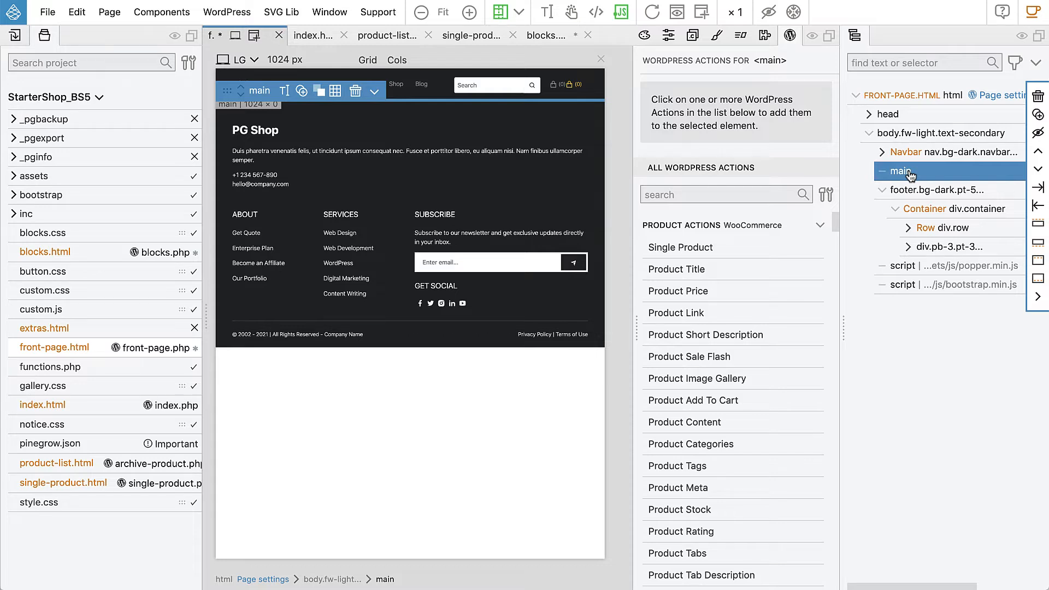
Add the Site Content WordPress action to the empty main element, and check the Front Page in the browser's WordPress editor
drag(836, 224, 823, 312)
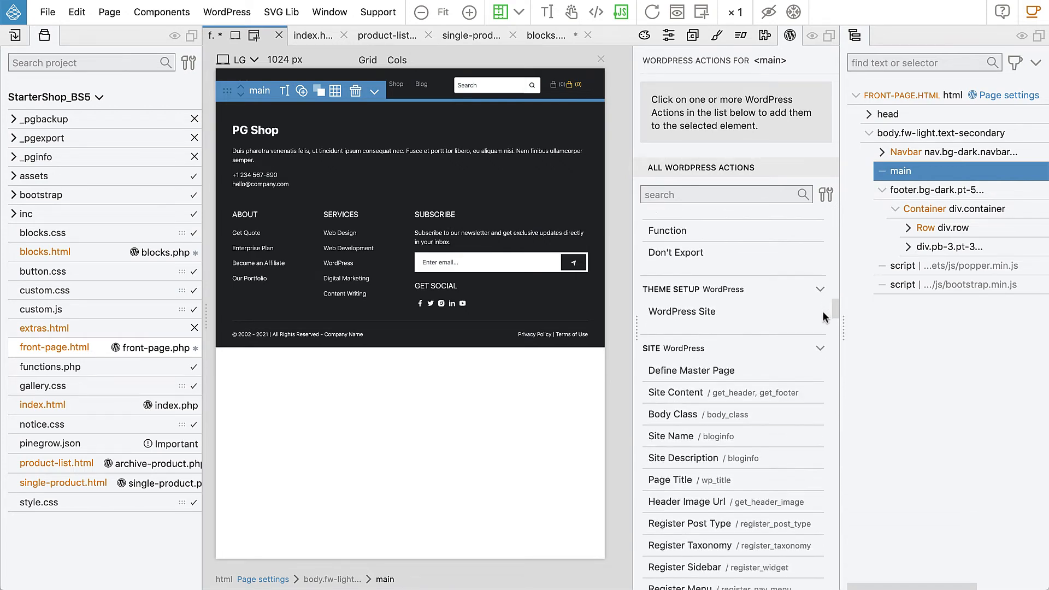
click(692, 398)
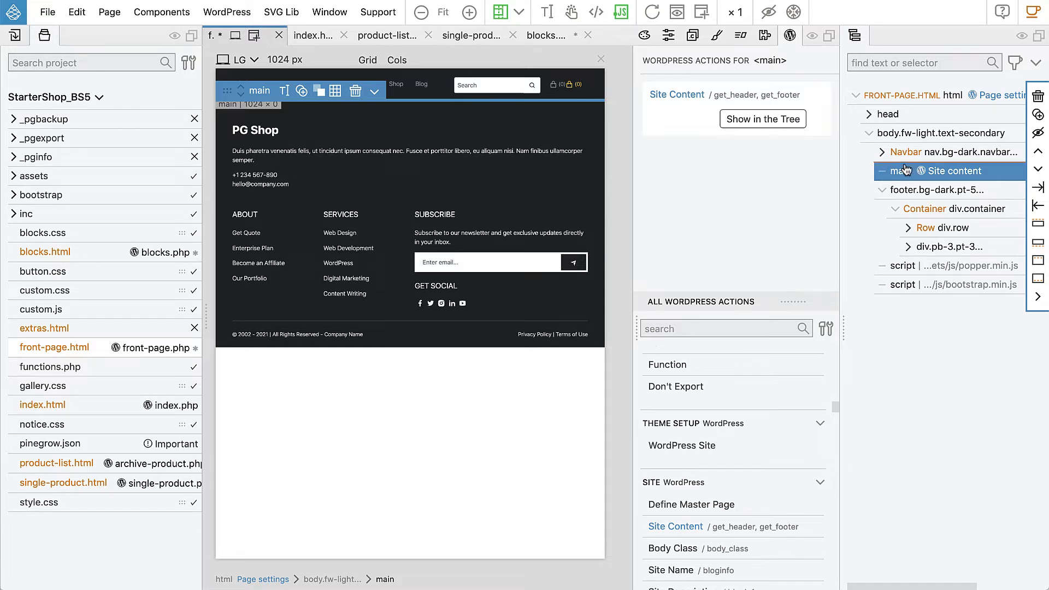
key(super+Tab)
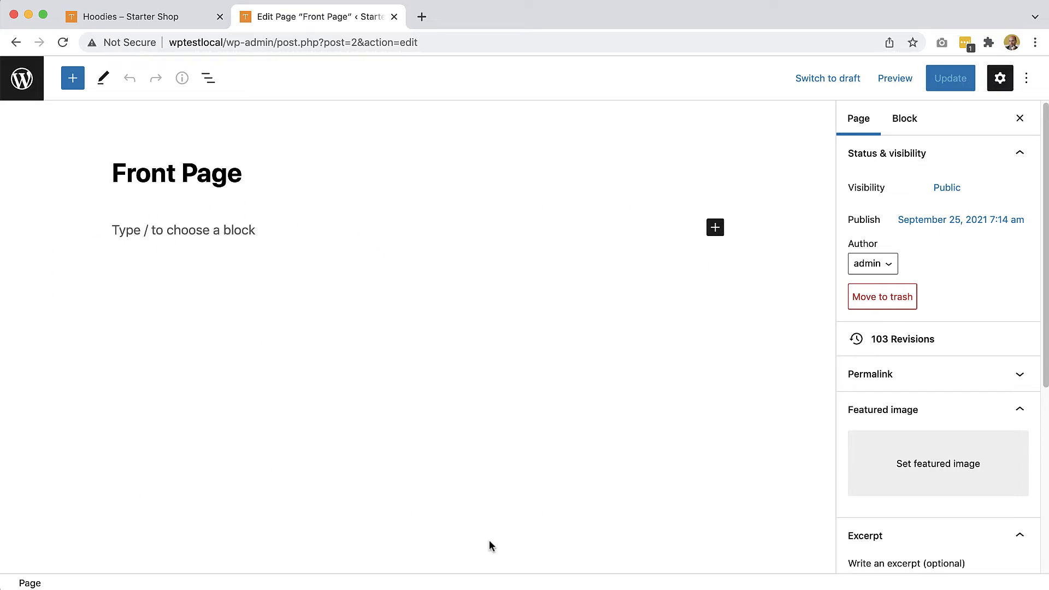
key(super+Tab)
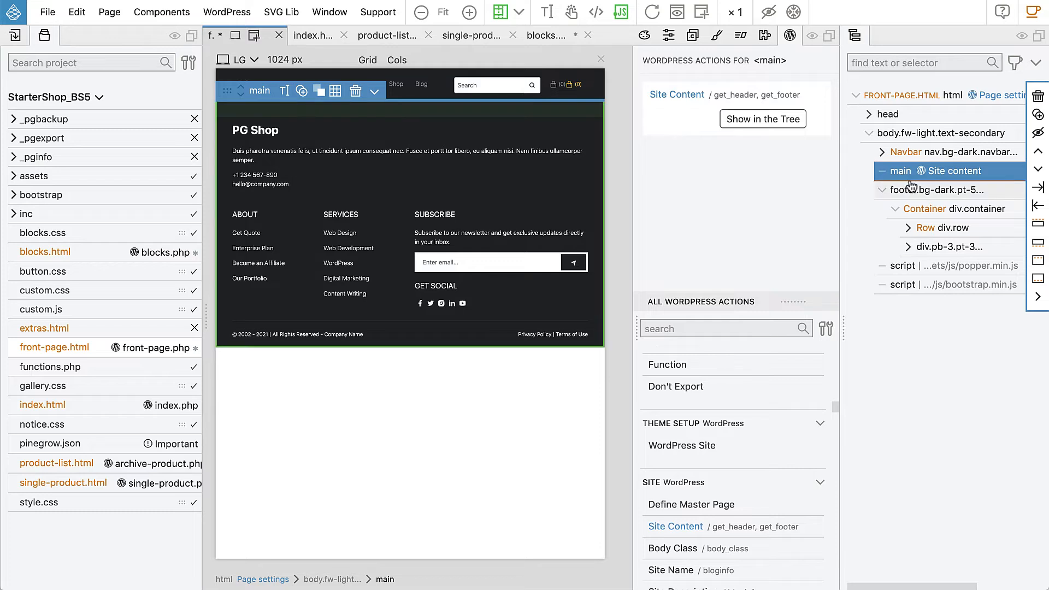
Insert a new div element after the footer and move it inside the main element
key(a)
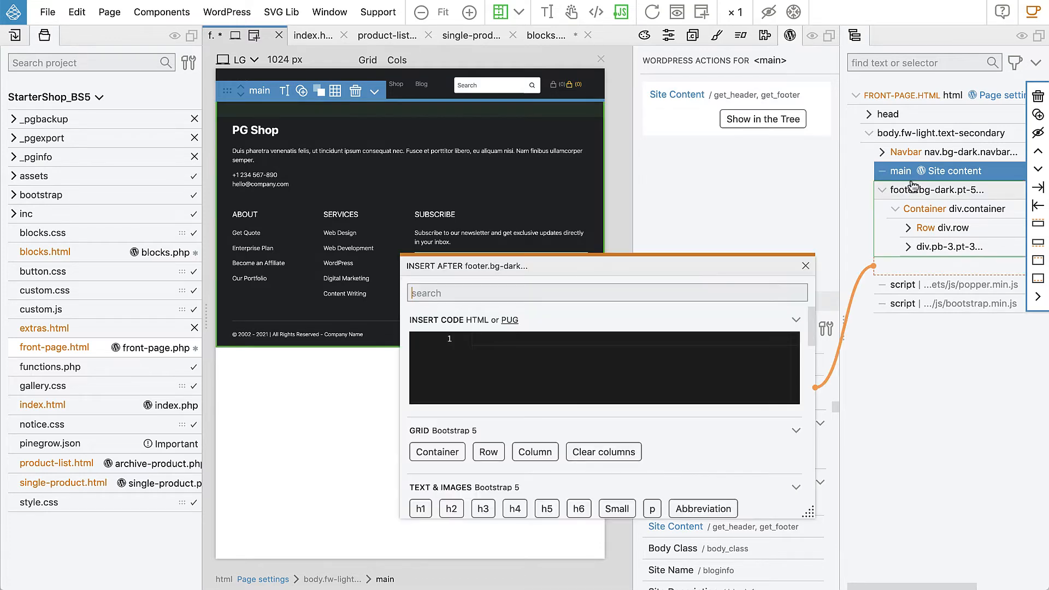
click(546, 341)
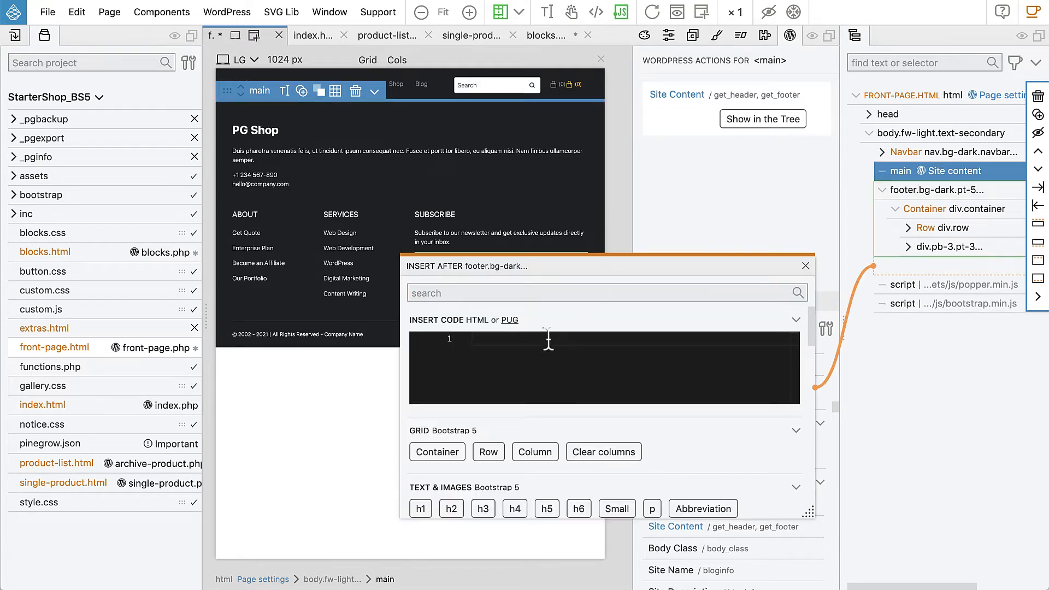
text(div)
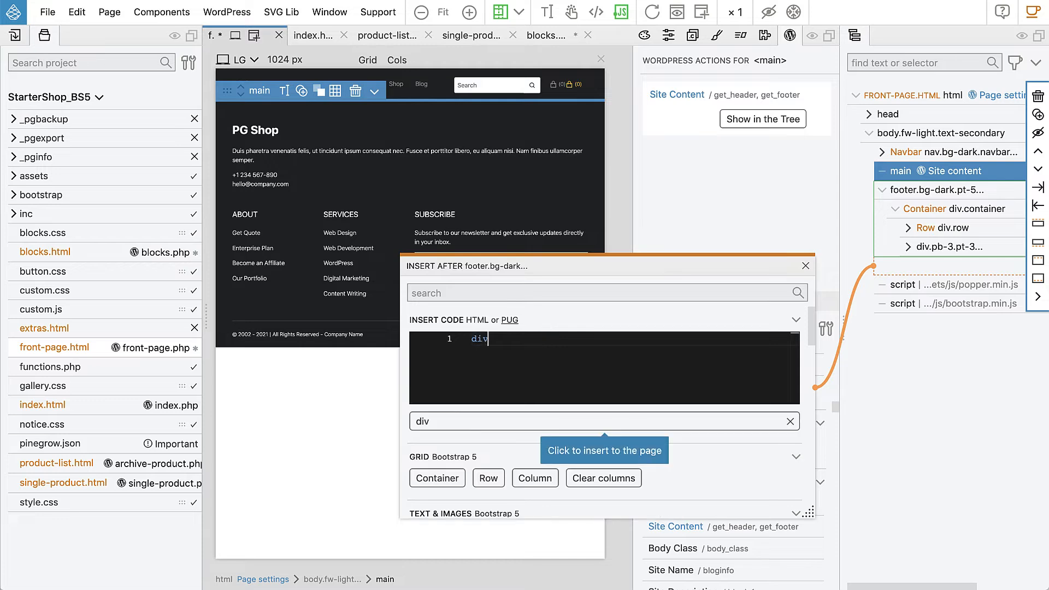
click(517, 419)
click(806, 266)
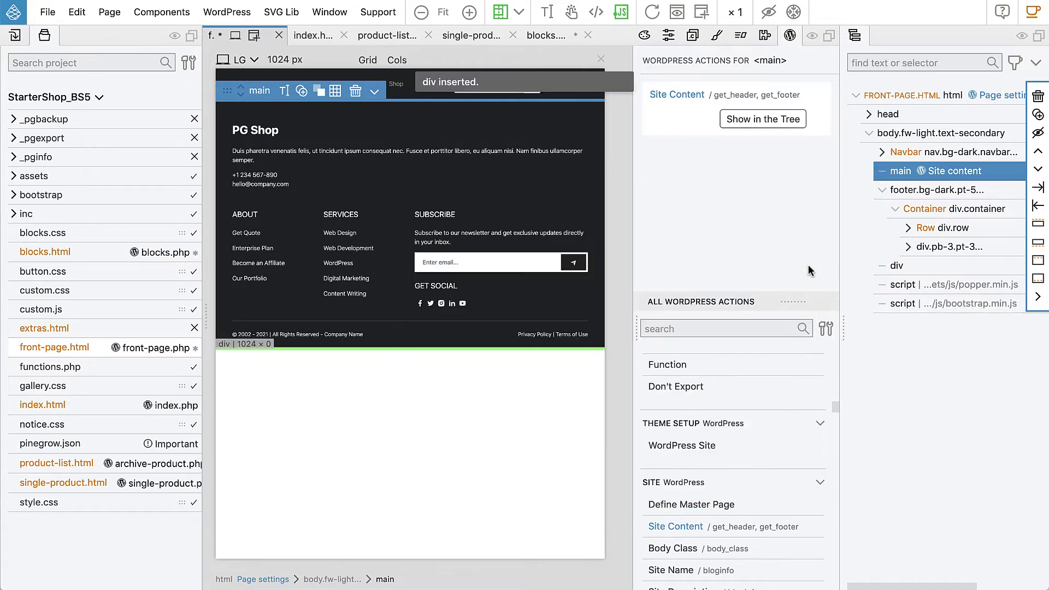
mouse_move(897, 265)
mouse_down()
mouse_move(915, 237)
mouse_move(923, 189)
mouse_up()
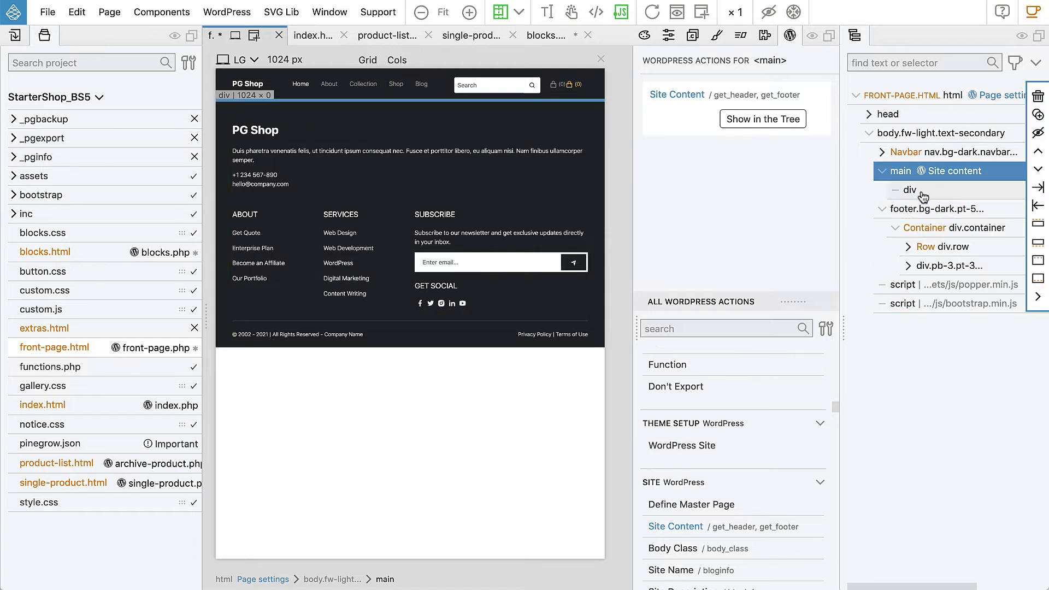
Add the Show Posts smart action to the div inside main
click(910, 189)
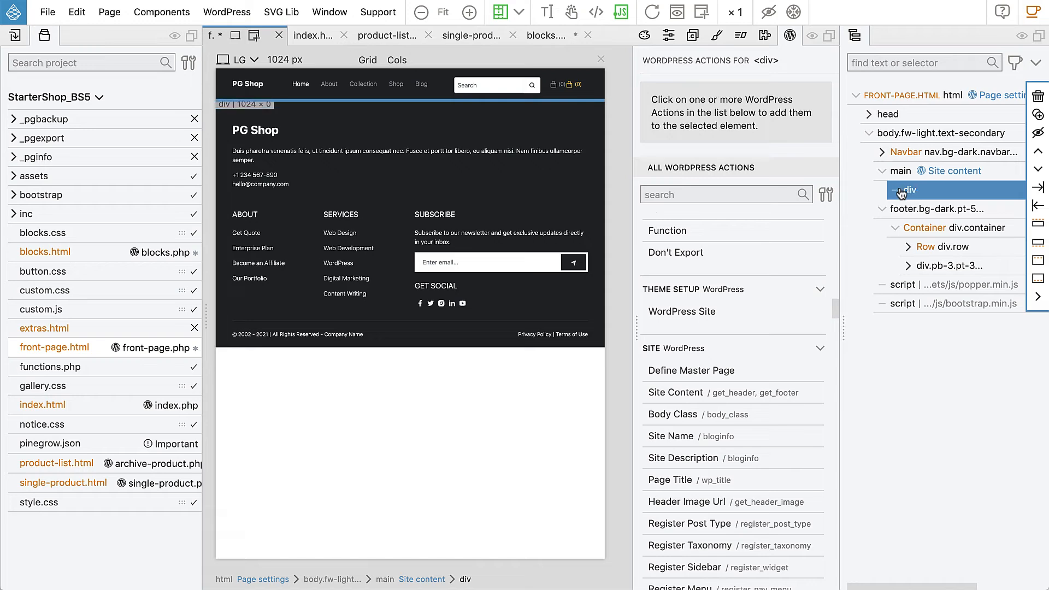
drag(834, 304, 837, 270)
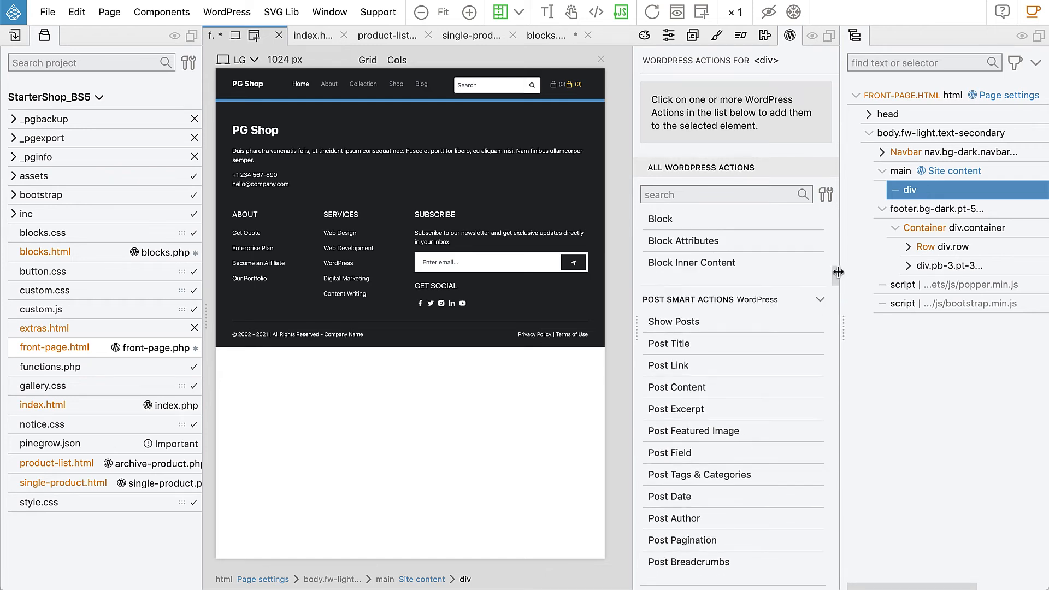
click(692, 324)
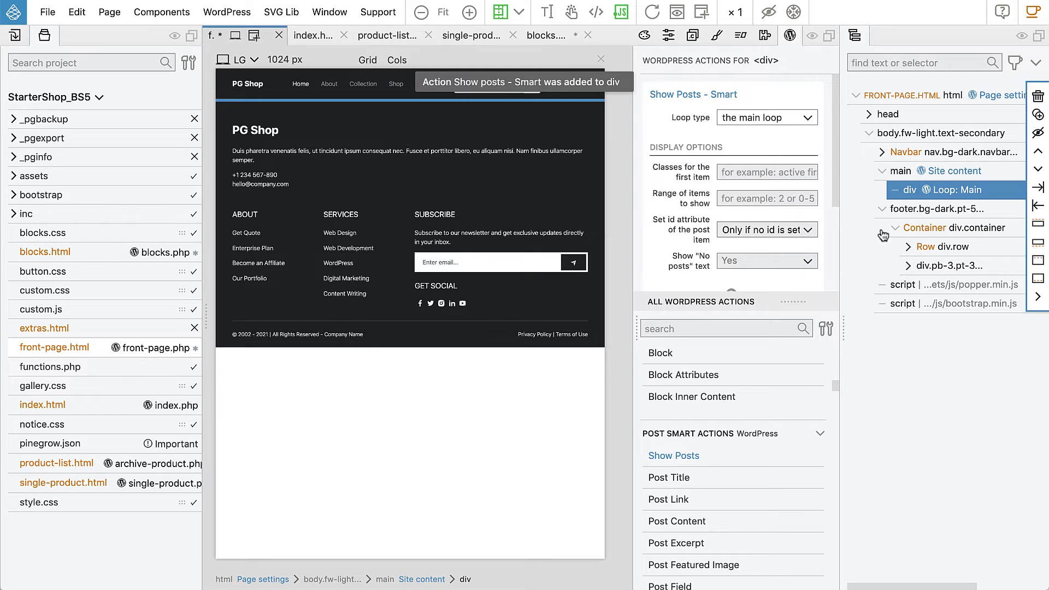
Preview the div's generated WordPress PHP code and examine its posts loop
right_click(909, 191)
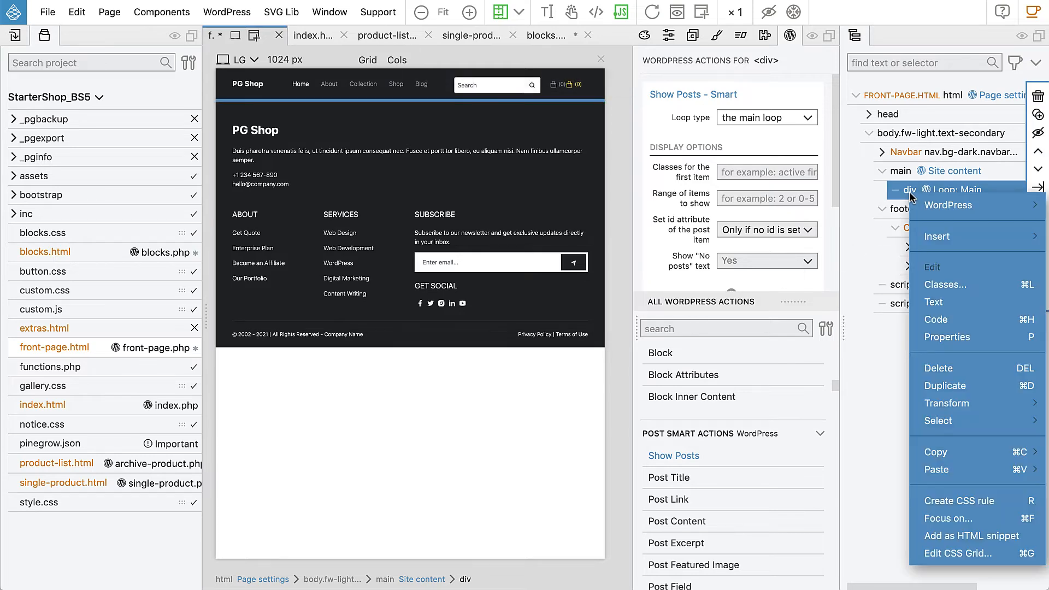
mouse_move(940, 206)
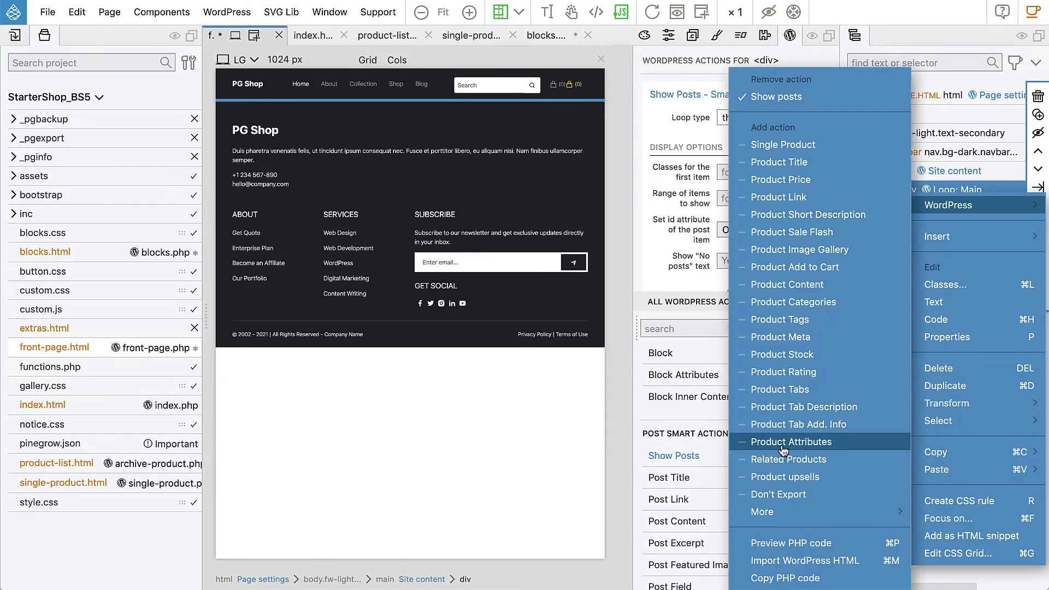
click(796, 545)
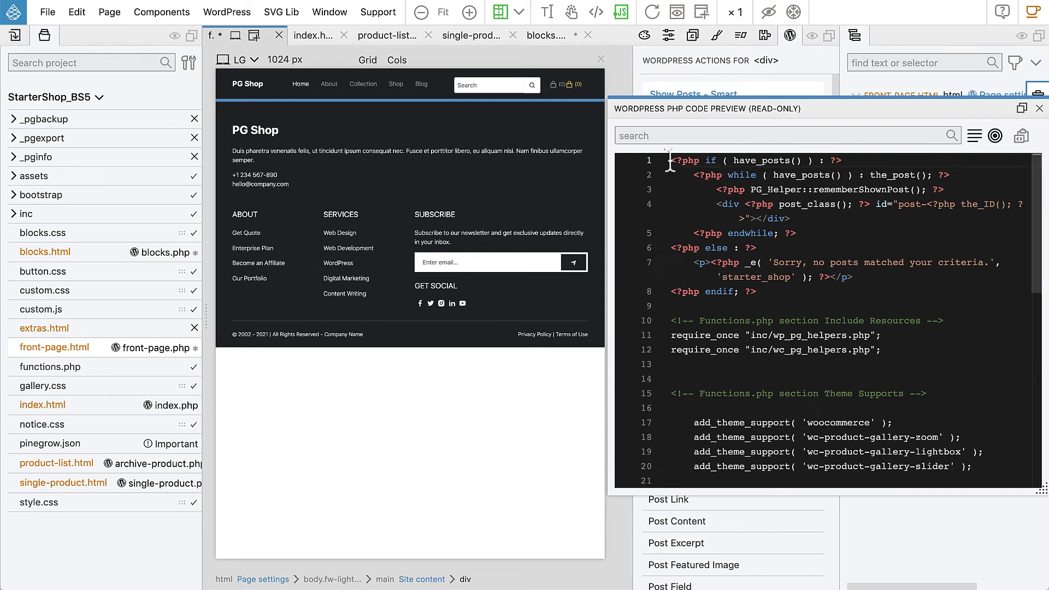
drag(672, 161, 784, 284)
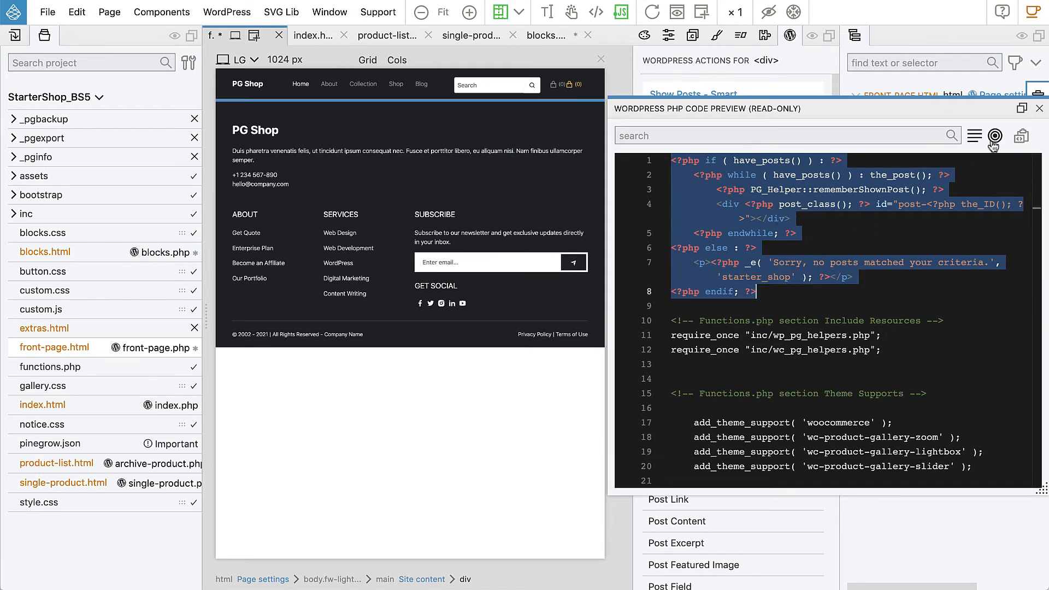
click(1040, 112)
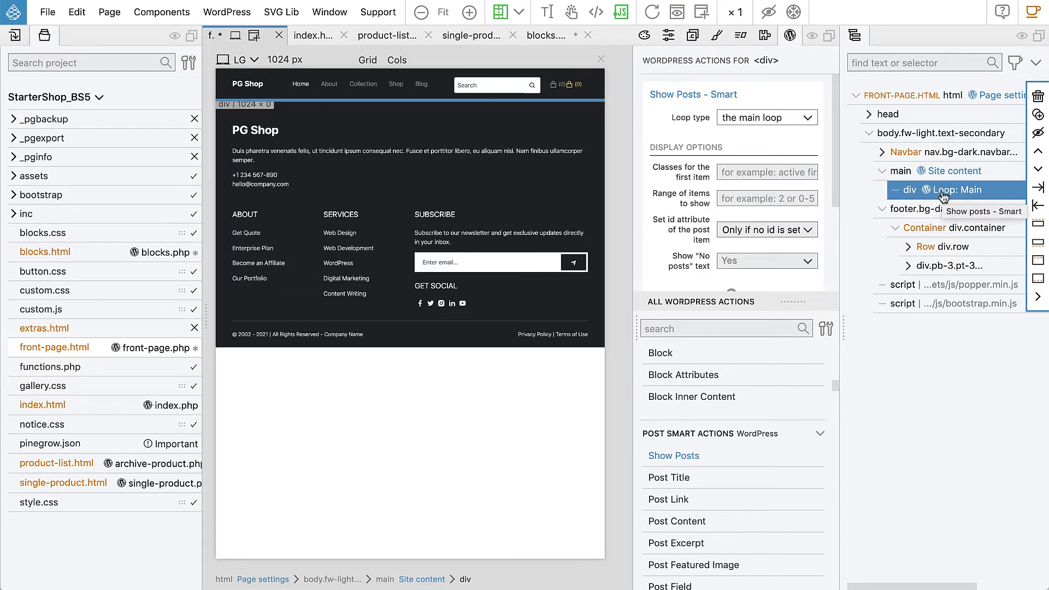
Add the Post Content smart action to the same div and export the WordPress theme
click(681, 524)
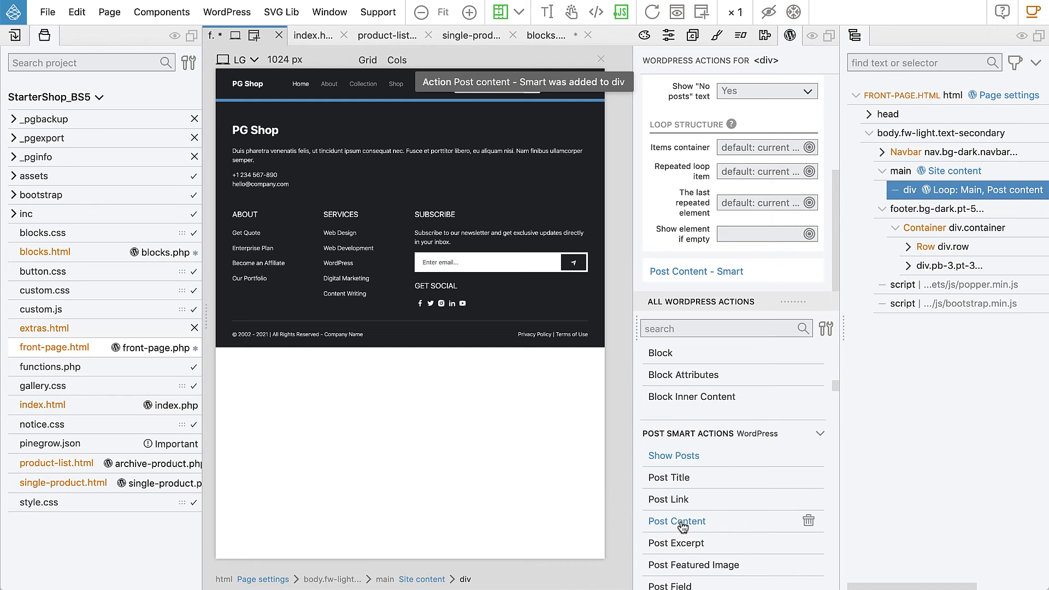
mouse_move(929, 189)
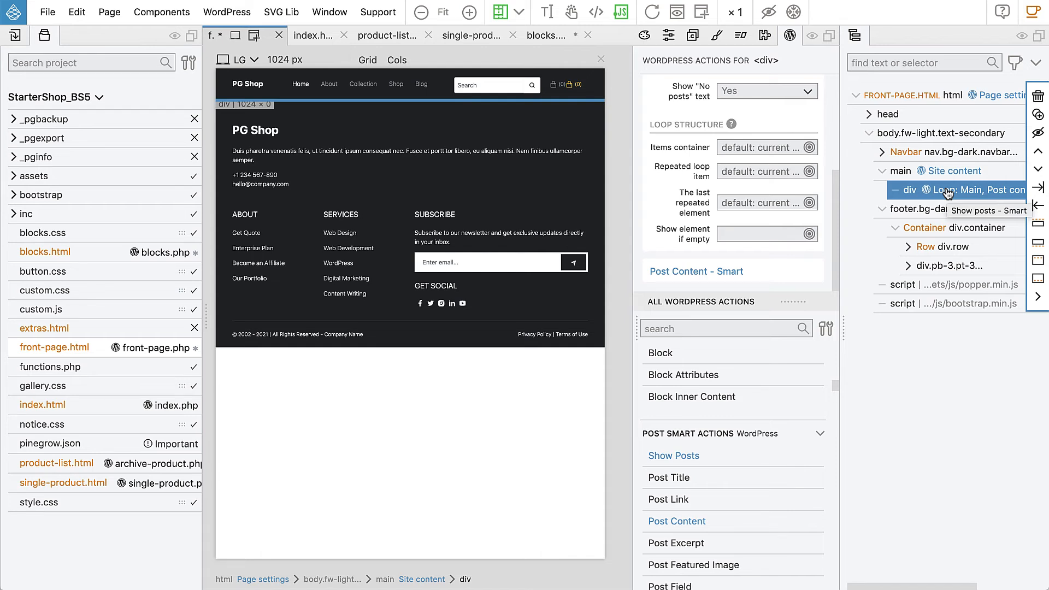
click(231, 14)
click(257, 38)
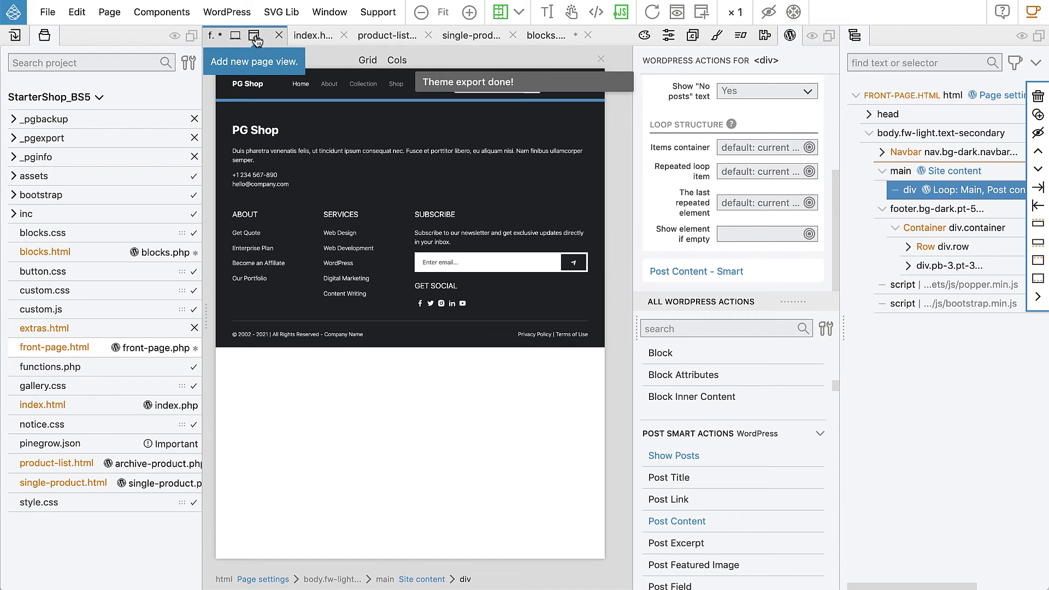
Switch to the browser and open the shop's home page at wptestlocal/
key(super+Tab)
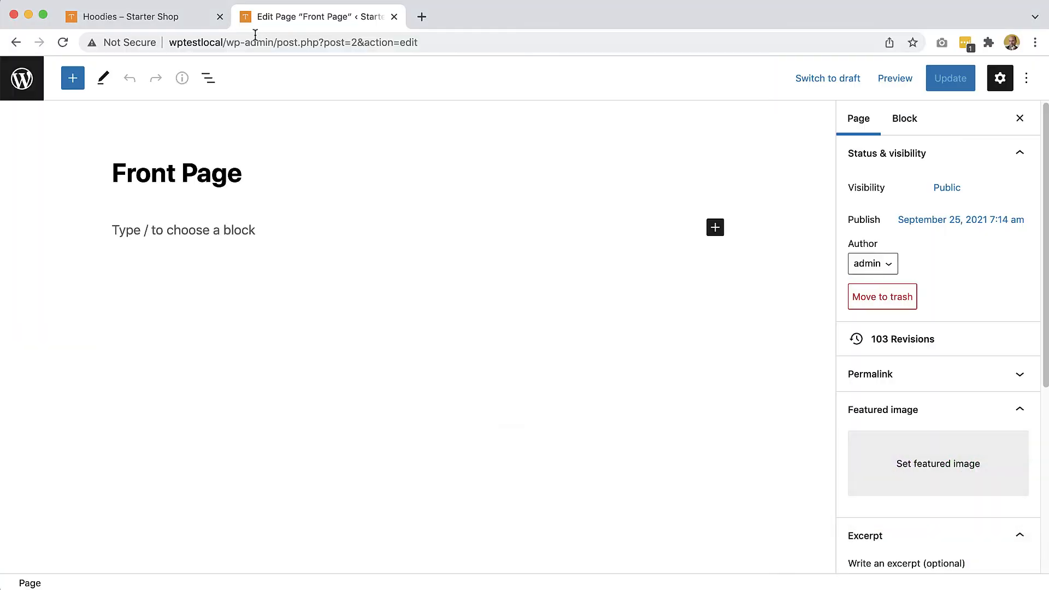
click(145, 18)
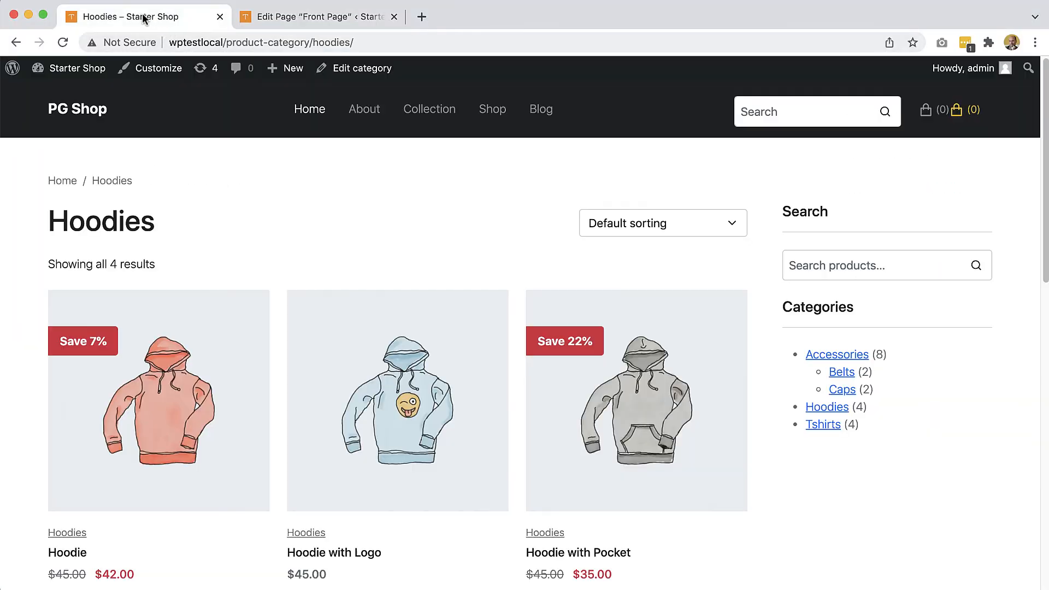
drag(224, 39, 414, 45)
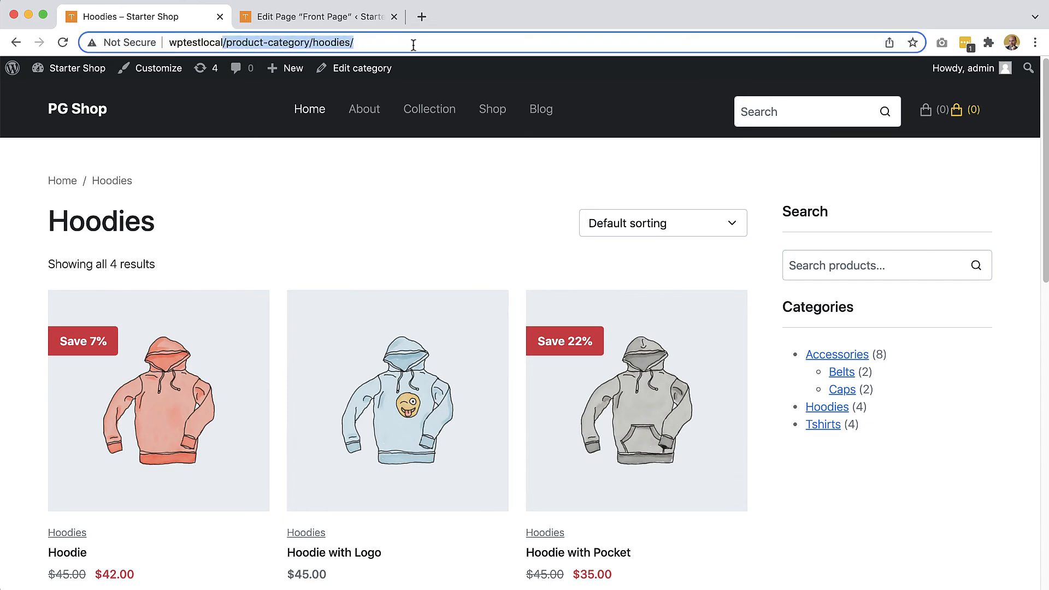
key(BackSpace)
key(Return)
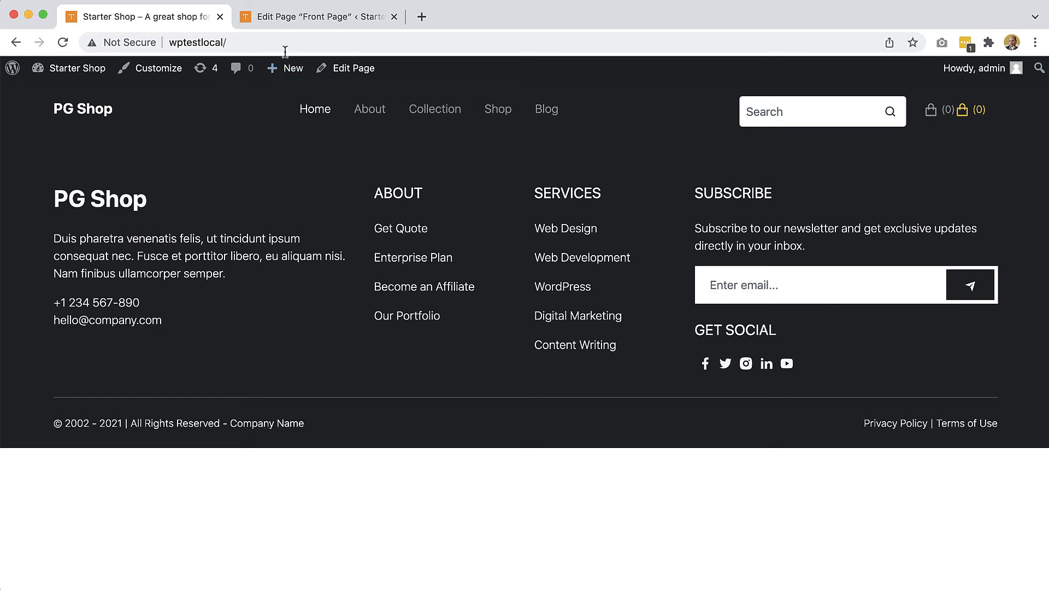
Publish a "Hello!" paragraph on the WordPress Front Page and reload the shop's home page to check it
click(286, 19)
click(197, 220)
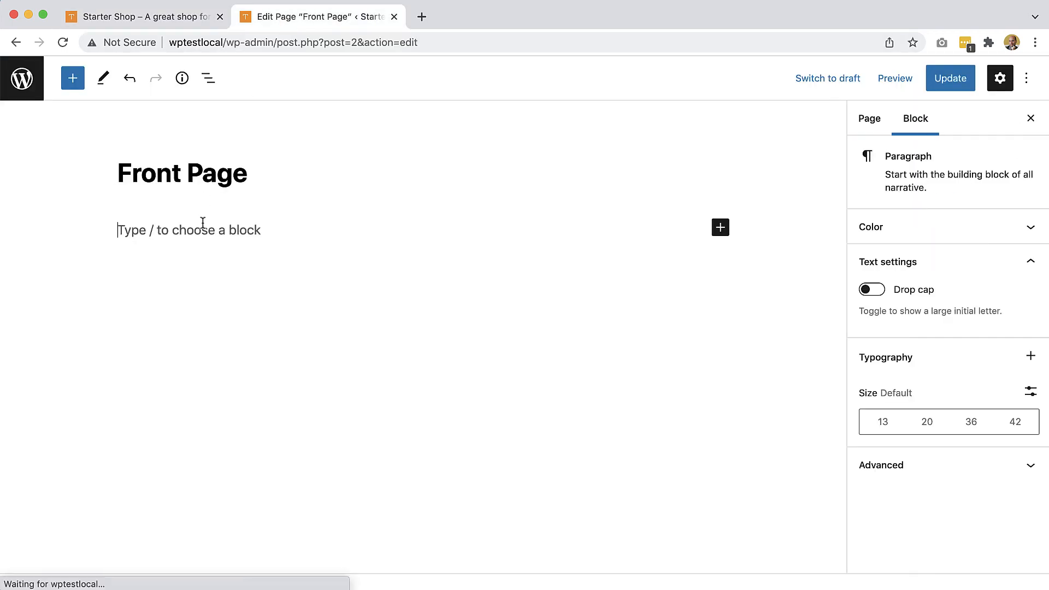
text(Hel)
text(lo!)
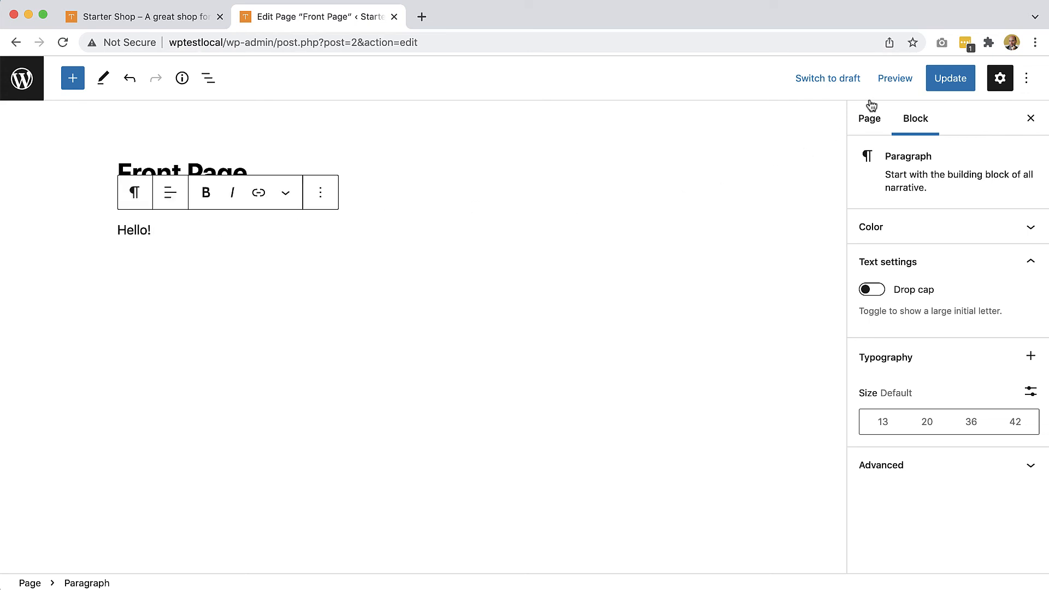
click(938, 81)
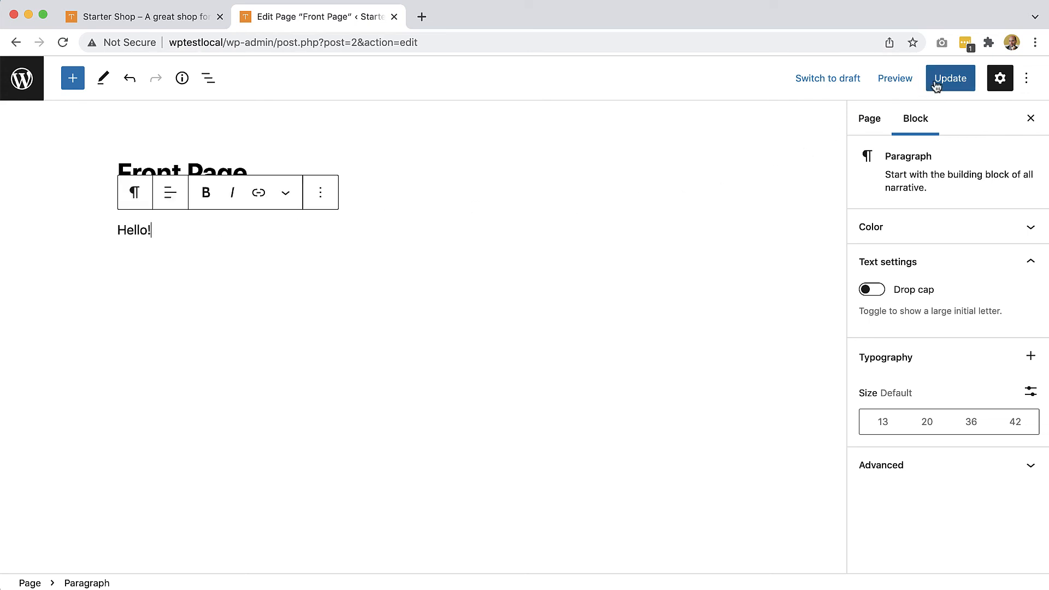
click(154, 17)
click(60, 43)
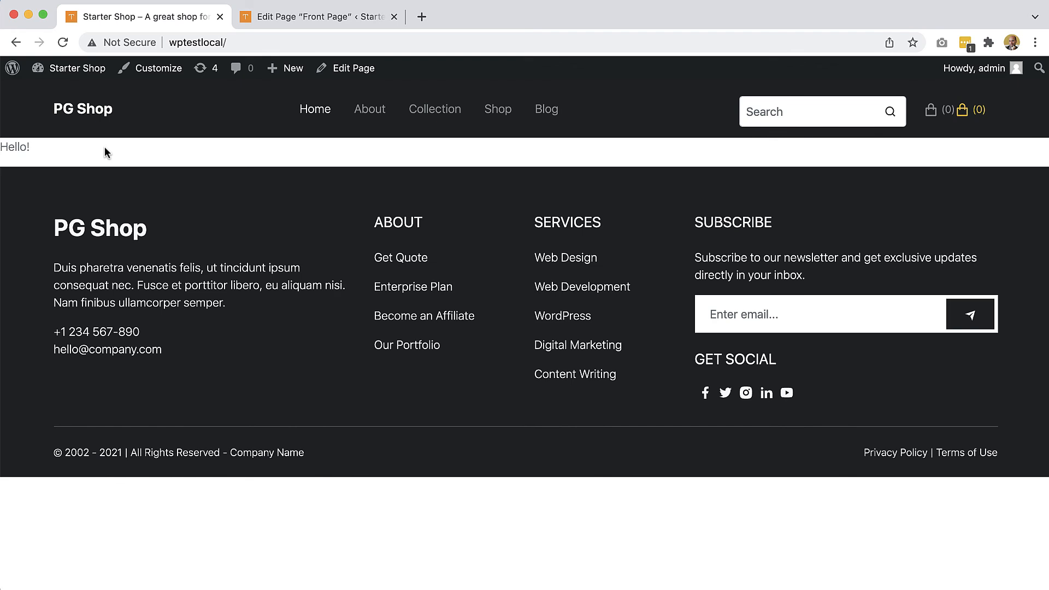
Switch back to Pinegrow and open blocks.html
key(super+Tab)
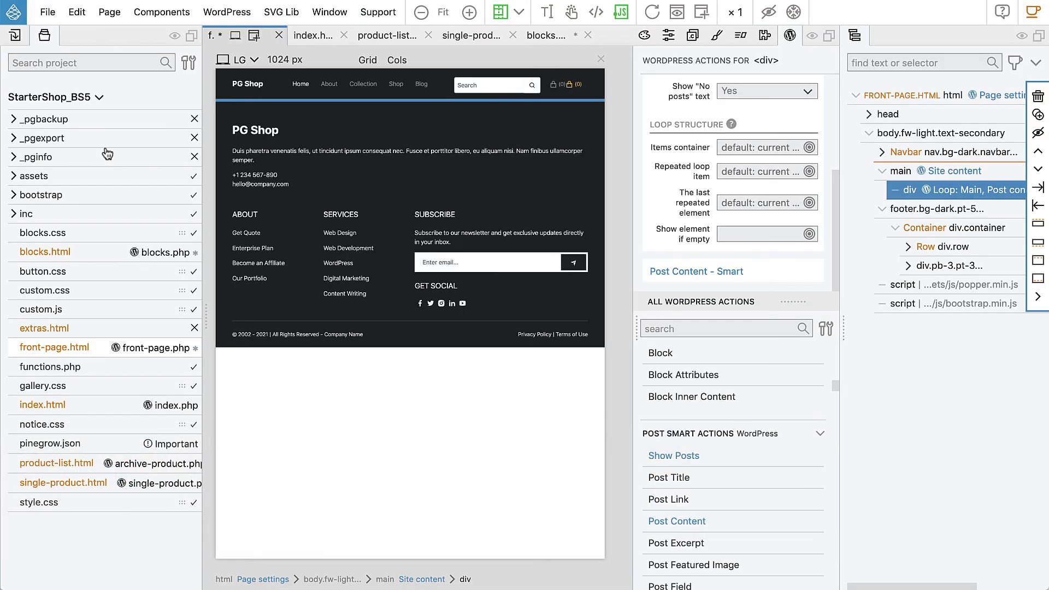
click(51, 255)
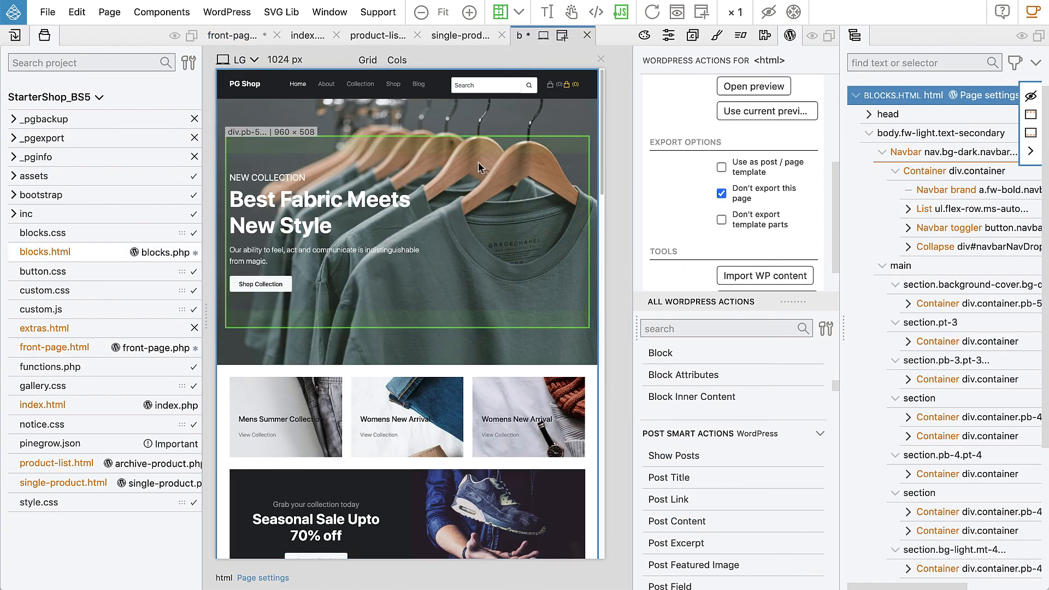